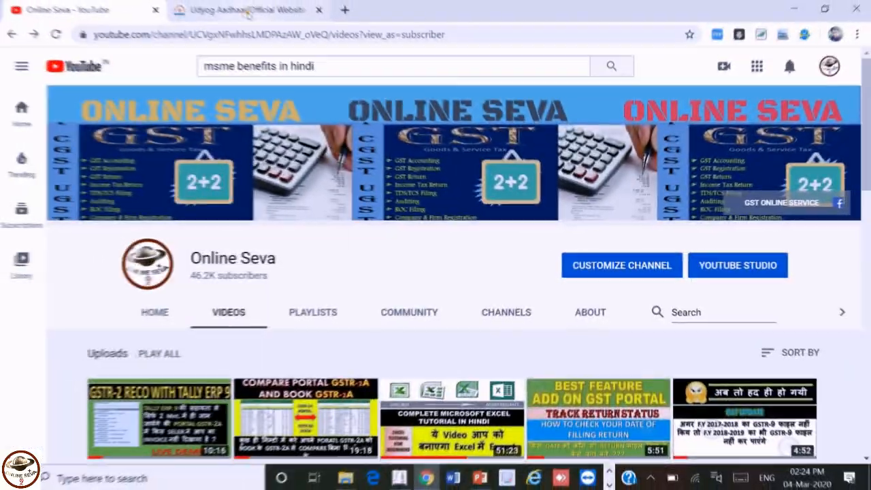
# - Search Google for 'msme registration' in a new tab and scroll through the results
pyautogui.click(249, 12)
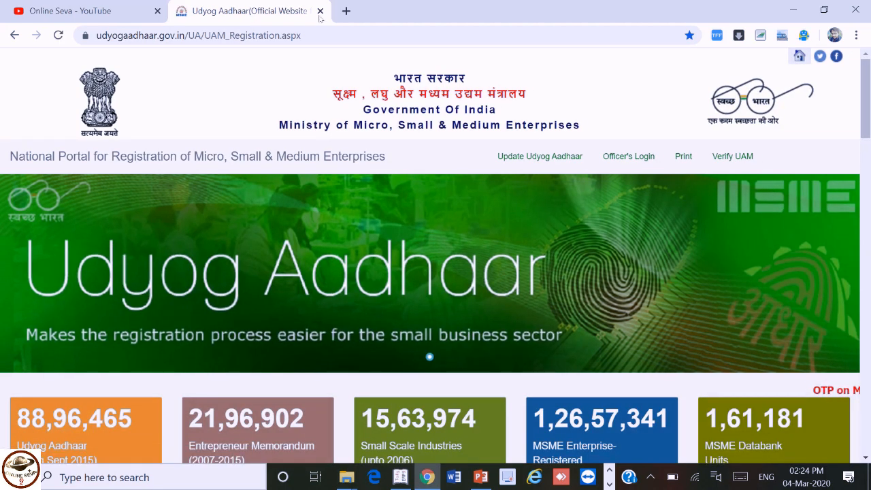
pyautogui.click(347, 11)
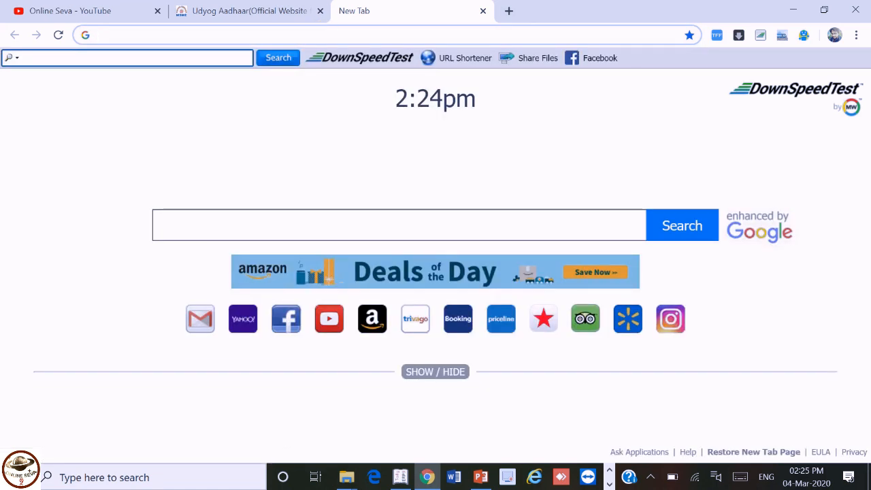
pyautogui.write('msme')
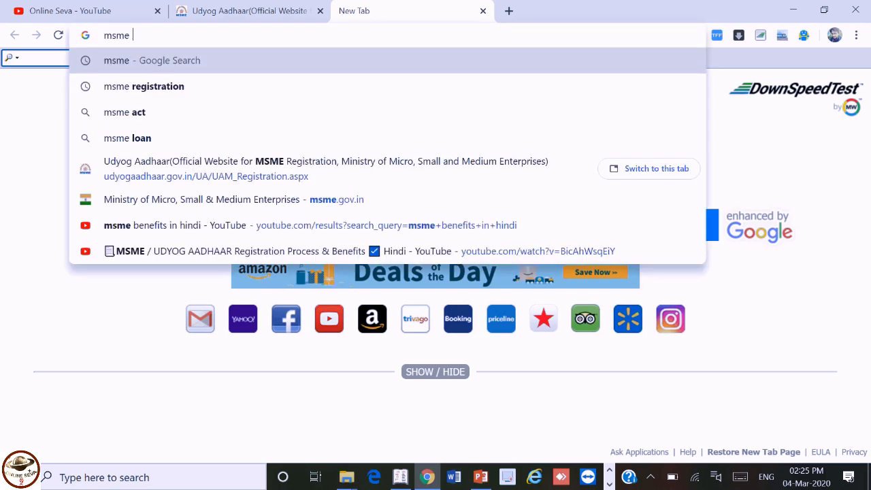
pyautogui.write(' re')
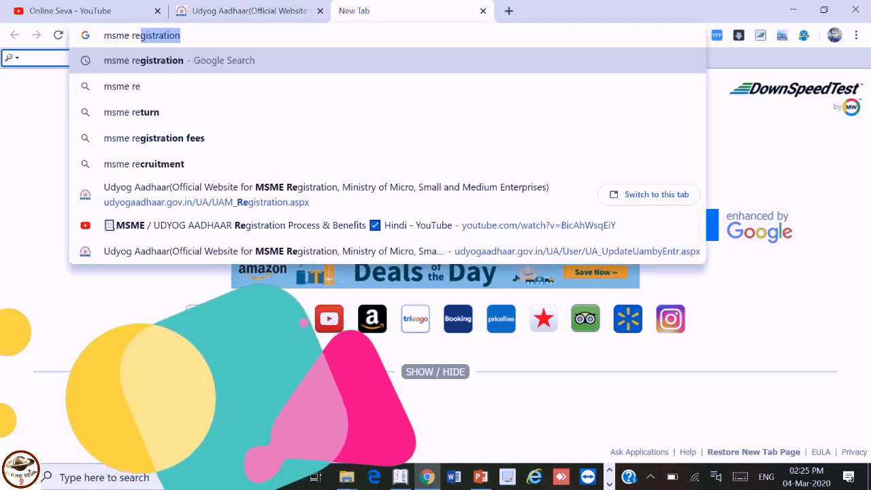
pyautogui.press('Return')
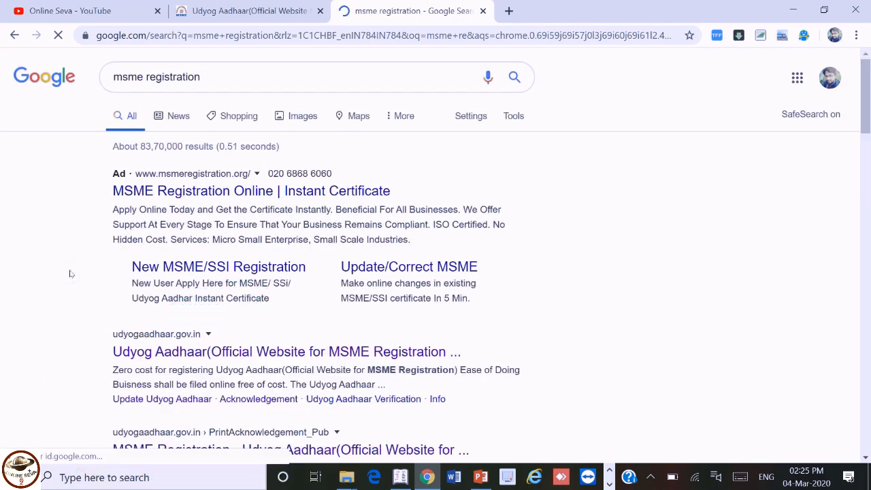
pyautogui.scroll(-1, 69, 273)
pyautogui.scroll(-1, 69, 274)
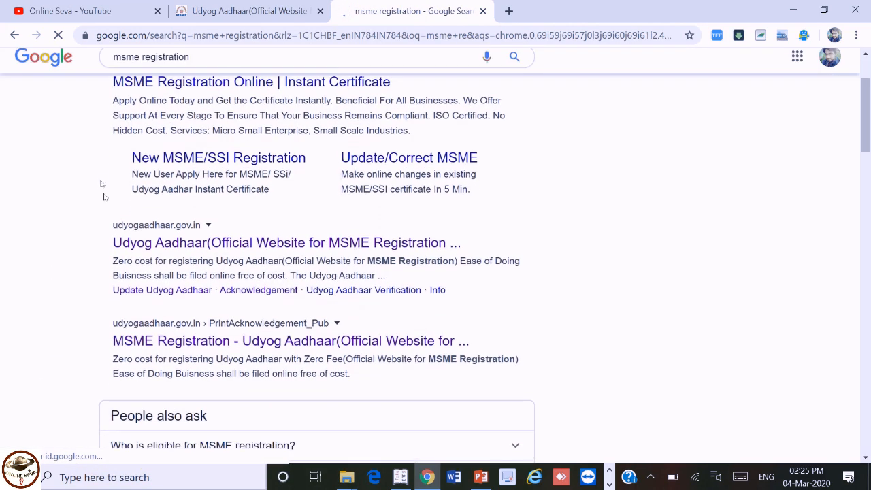
pyautogui.scroll(1, 86, 235)
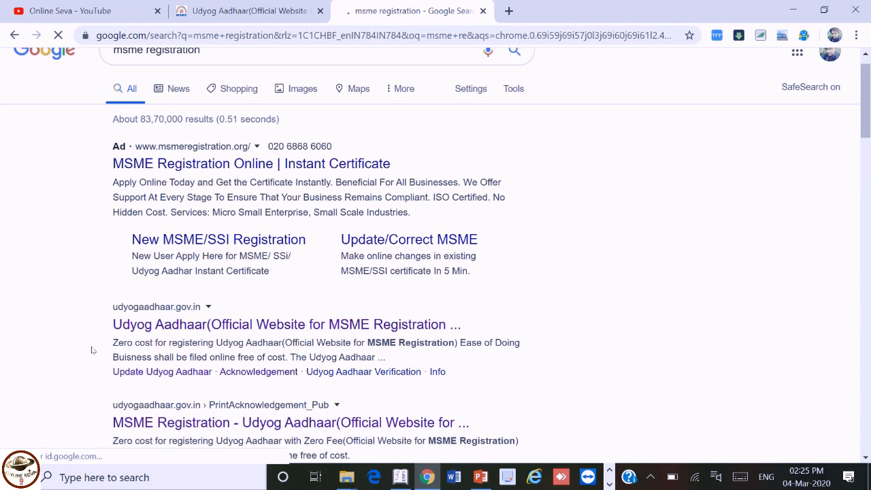
pyautogui.scroll(-1, 91, 349)
pyautogui.scroll(-1, 92, 350)
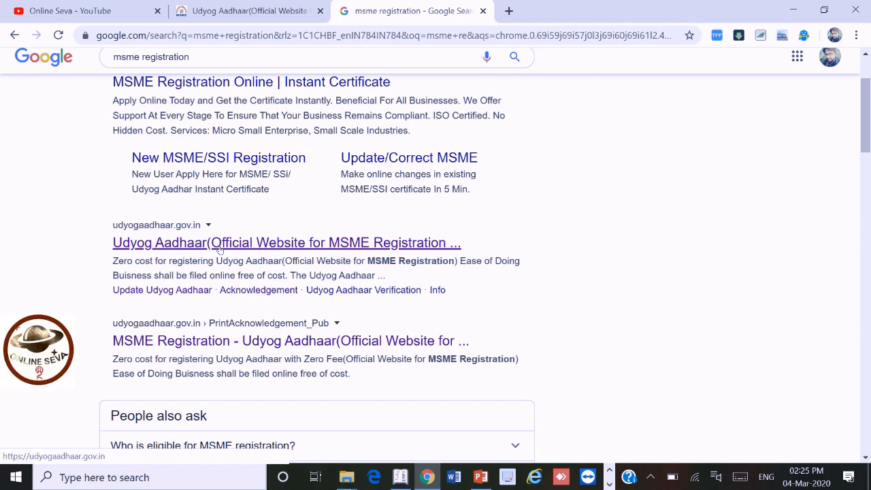
# - Go back to the Udyog Aadhaar tab and scroll down to the Aadhaar number and name form
pyautogui.click(232, 11)
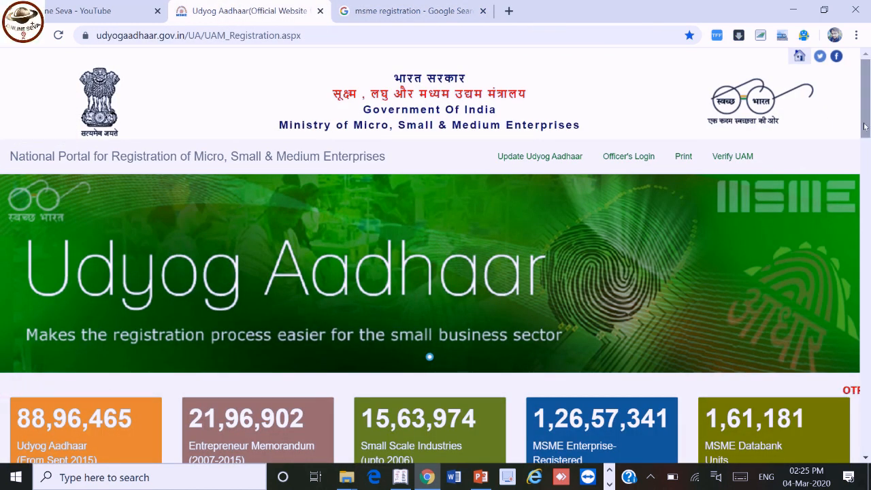
pyautogui.moveTo(864, 133); pyautogui.dragTo(867, 207)
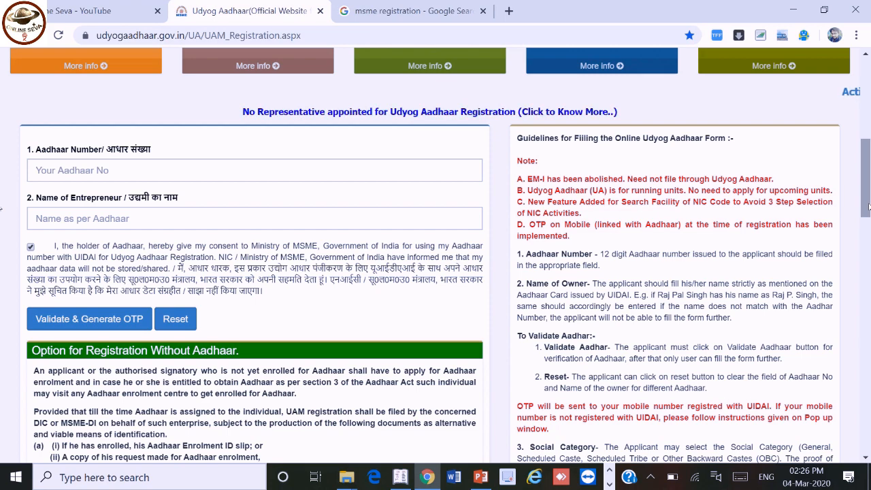
pyautogui.moveTo(869, 207); pyautogui.dragTo(867, 103)
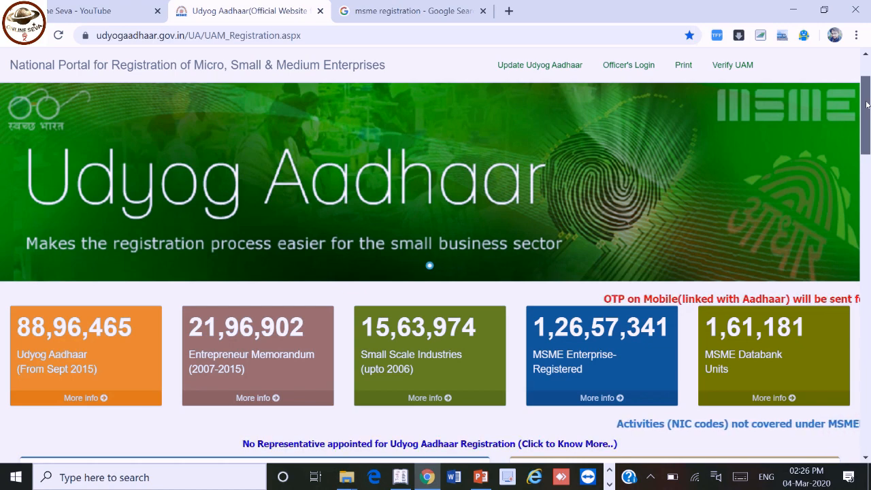
pyautogui.moveTo(867, 104); pyautogui.dragTo(824, 159)
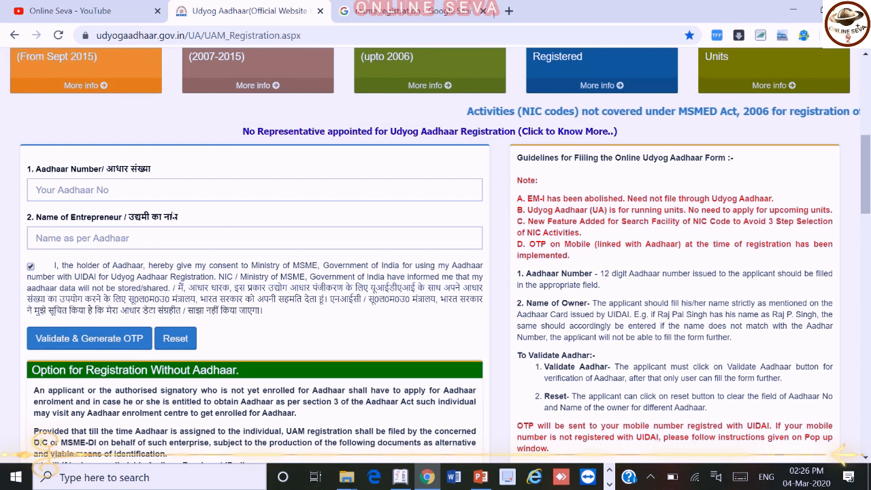
pyautogui.click(36, 190)
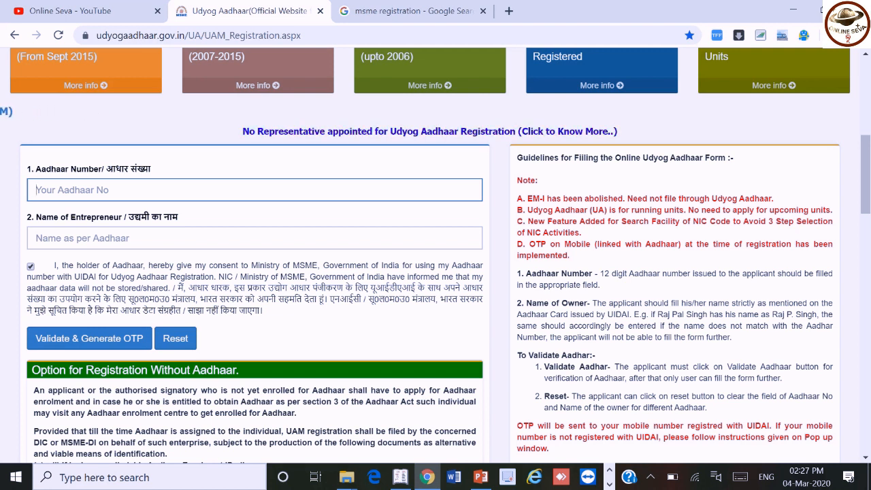
# - Enter the Aadhaar number and the entrepreneur's full name, then request the validation OTP
pyautogui.write('9')
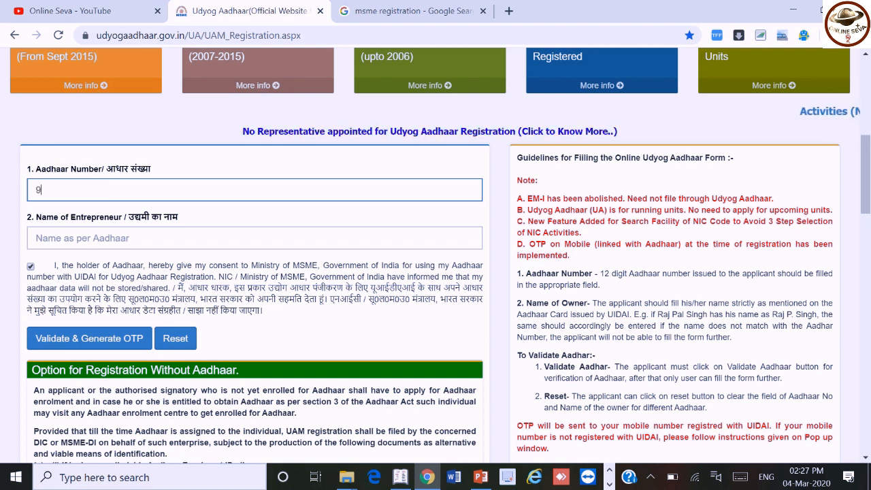
pyautogui.write('302')
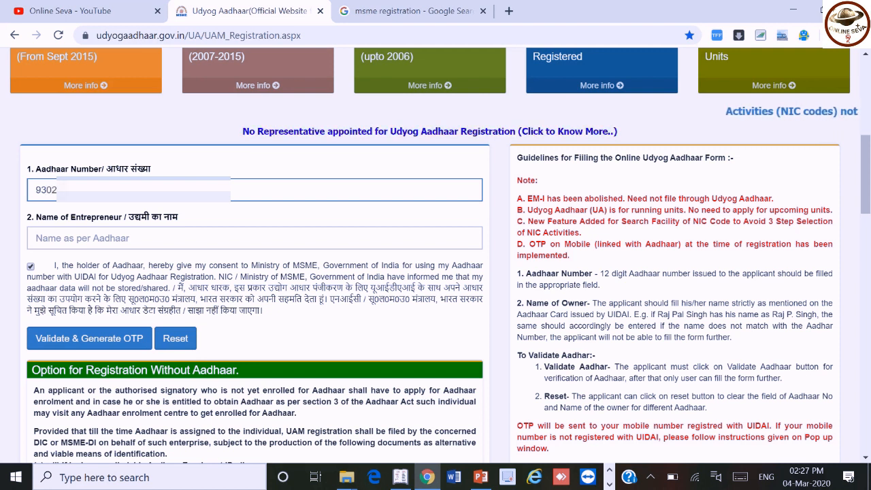
pyautogui.write('••')
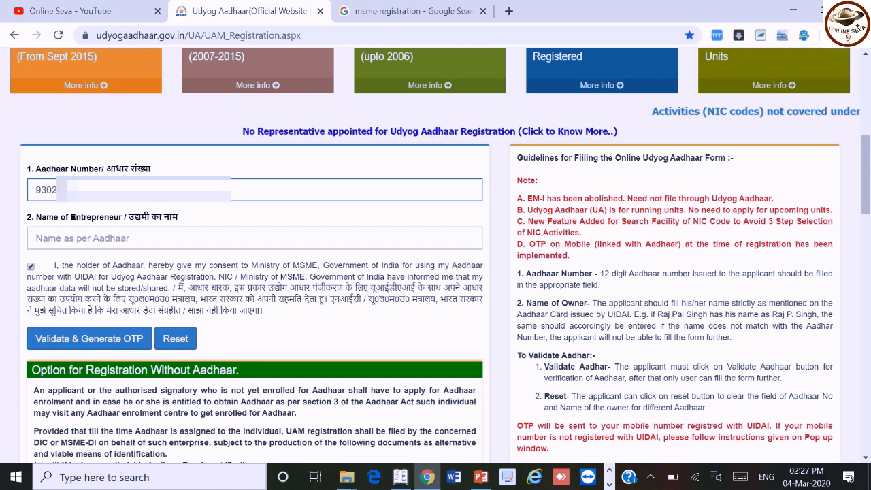
pyautogui.write('••')
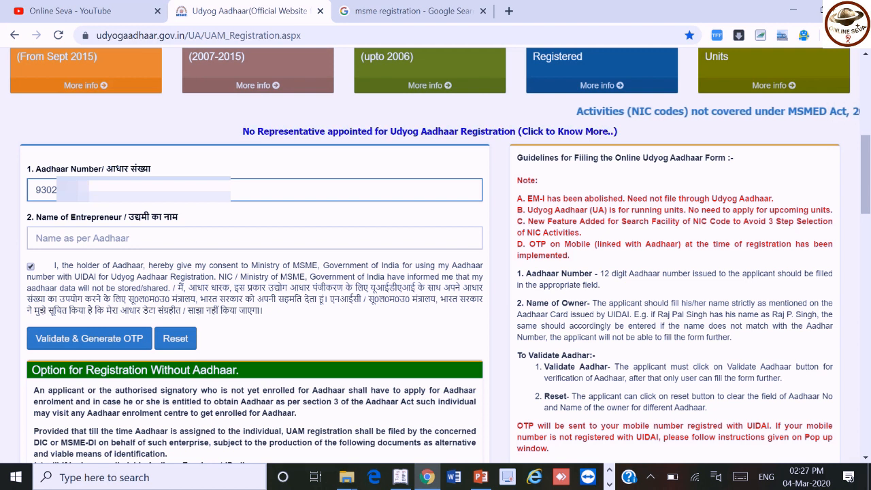
pyautogui.write('••')
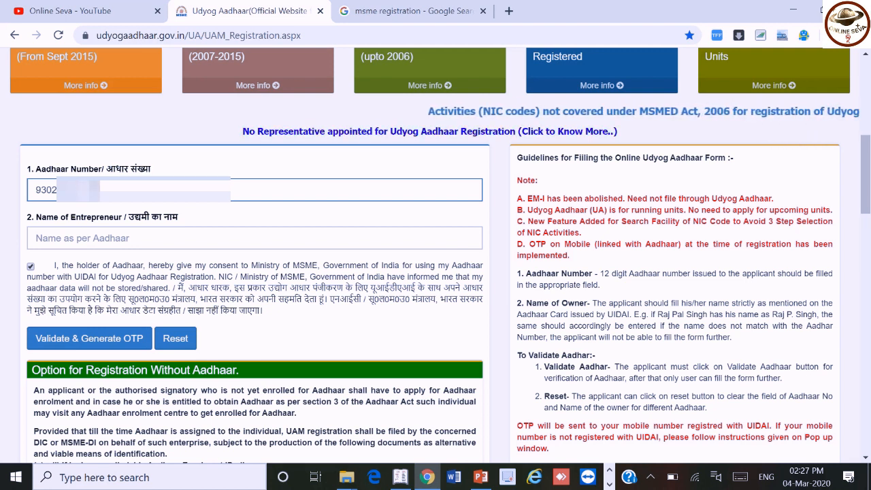
pyautogui.click(72, 233)
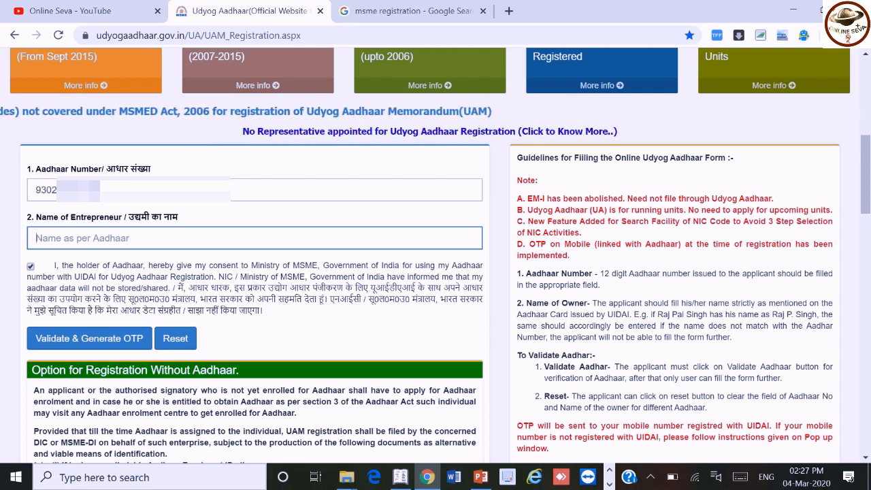
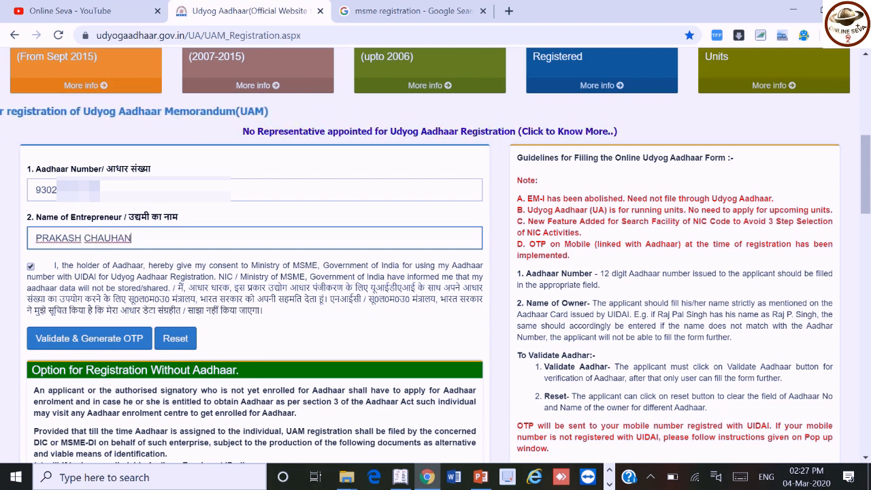
pyautogui.click(90, 338)
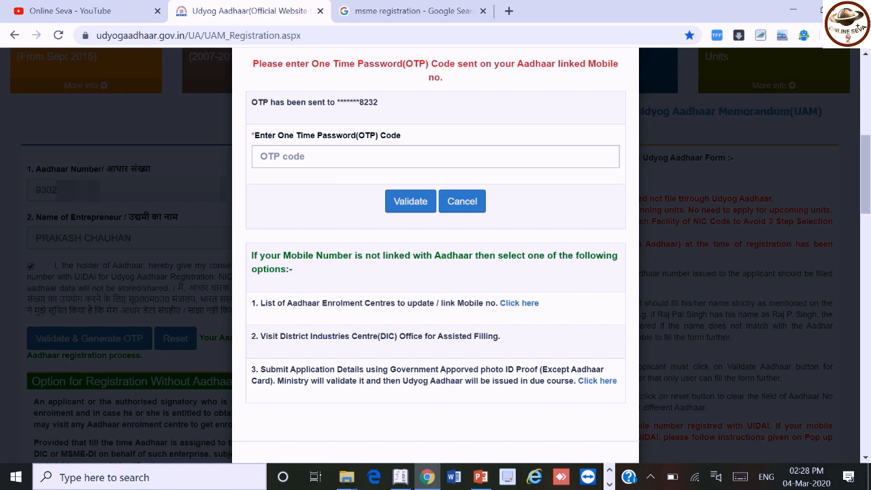
# - Enter the OTP code received on the mobile and validate it
pyautogui.click(292, 159)
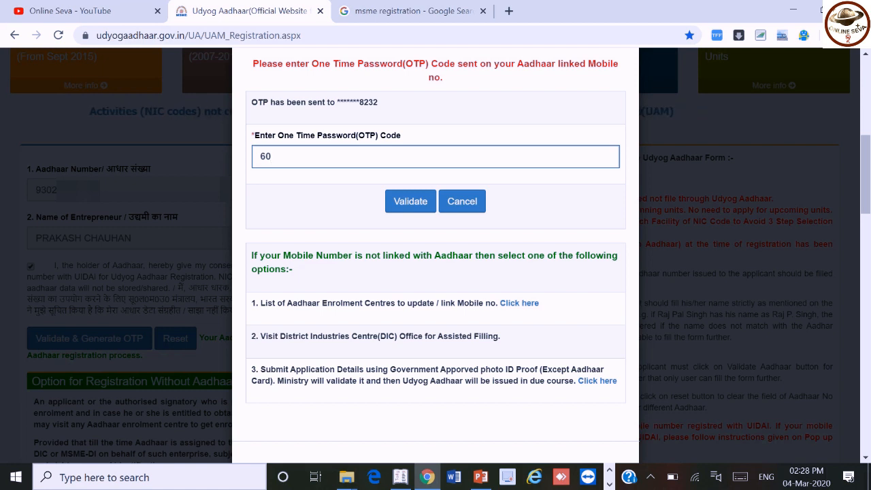
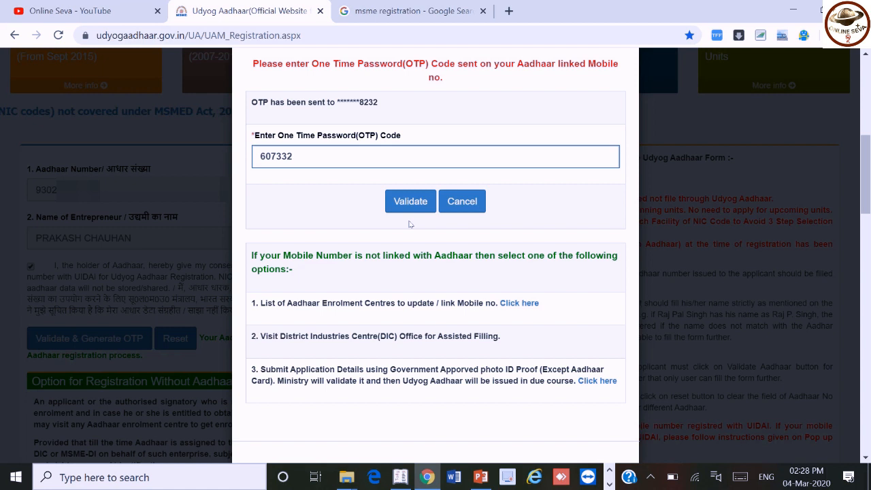
pyautogui.click(411, 207)
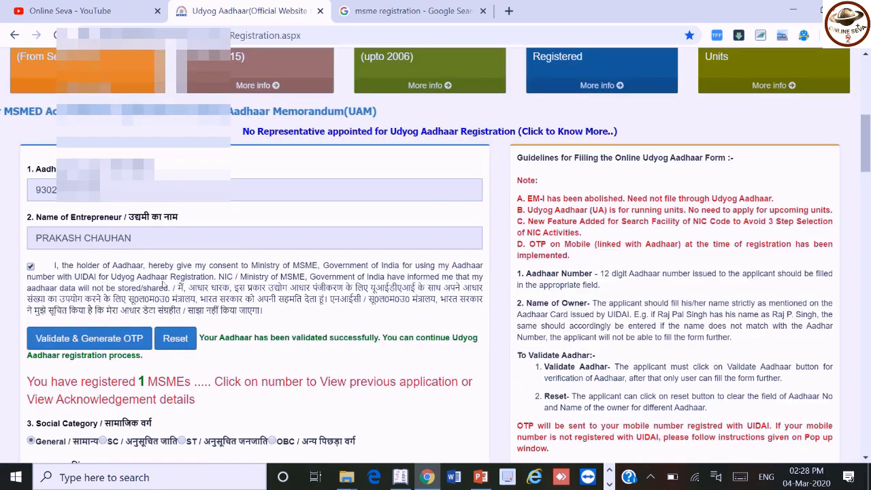
pyautogui.scroll(-3, 162, 286)
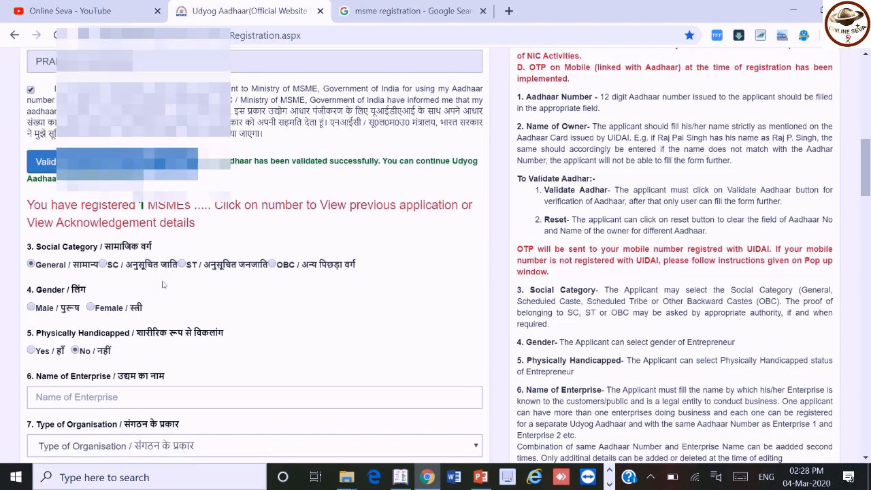
pyautogui.scroll(-1, 162, 284)
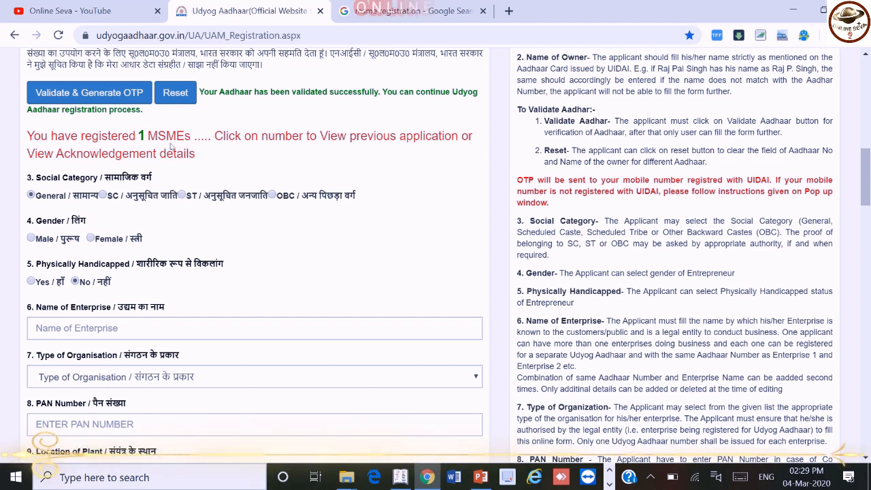
pyautogui.scroll(-1, 171, 146)
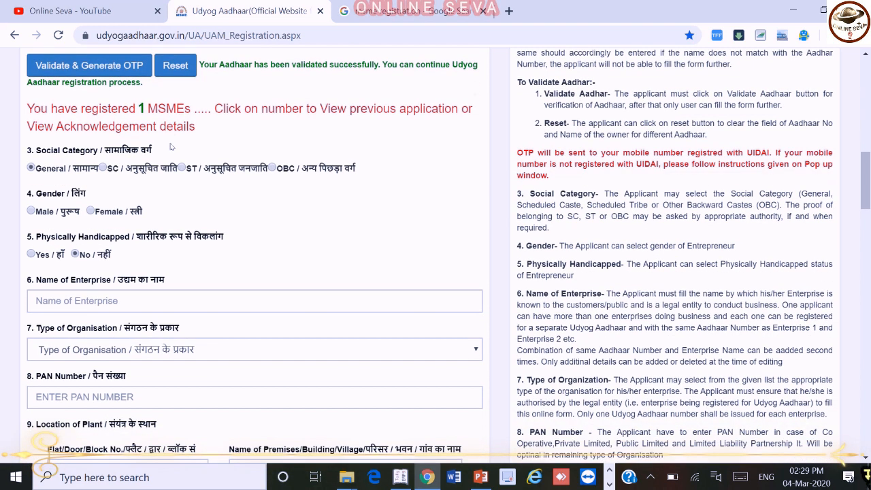
pyautogui.scroll(1, 172, 146)
pyautogui.scroll(-4, 171, 146)
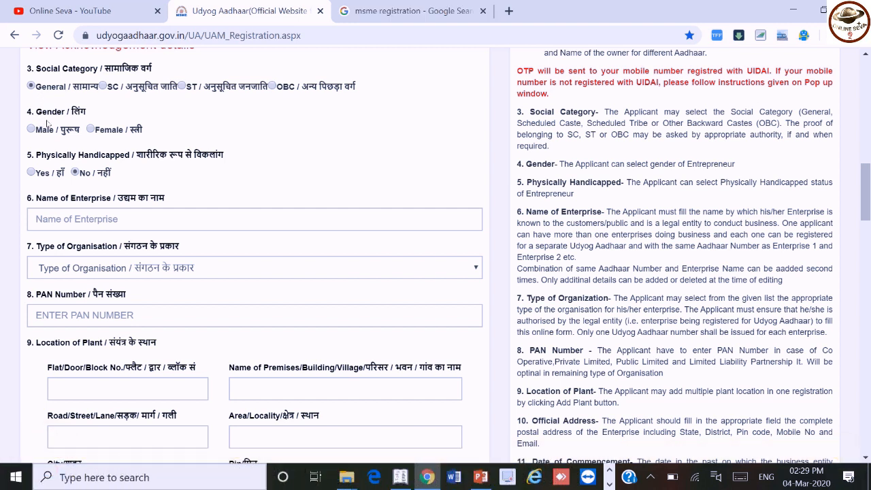
# - Select Male as gender and leave Physically Handicapped set to No
pyautogui.click(32, 131)
pyautogui.click(31, 173)
pyautogui.click(75, 173)
# - Enter 'INSTITUTE OF ACCOUNTING & TAXATION CENTER' as the enterprise name, correcting the typo
pyautogui.click(104, 219)
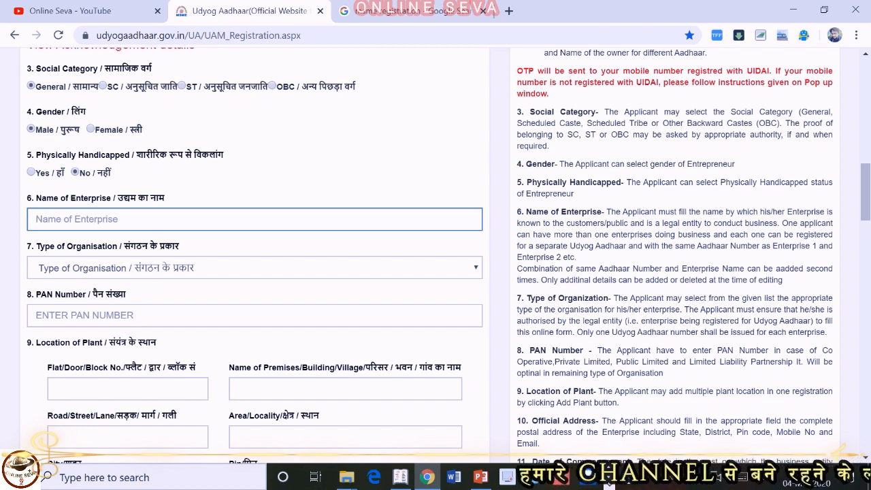
pyautogui.write('INSTITUTE OF ACCOUNTING & TAXATION CENETR')
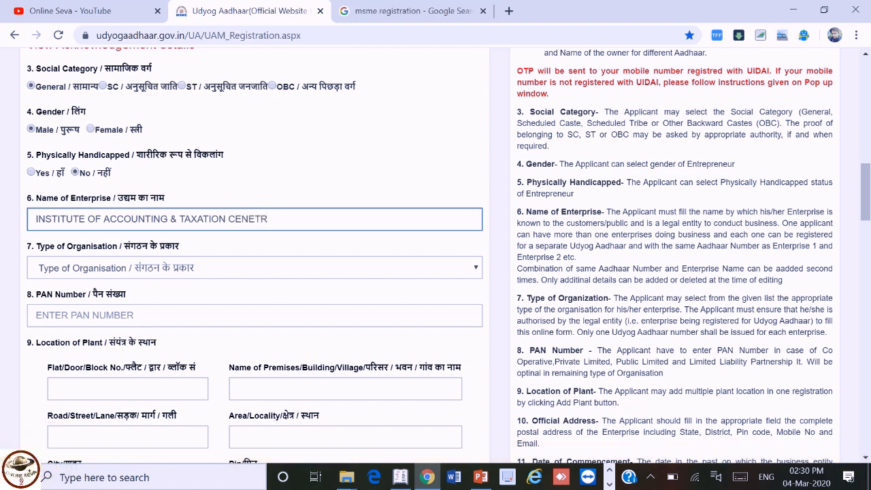
pyautogui.press('BackSpace')
pyautogui.press('BackSpace')
pyautogui.press('BackSpace')
pyautogui.write('TER')
pyautogui.click(70, 269)
pyautogui.click(70, 269)
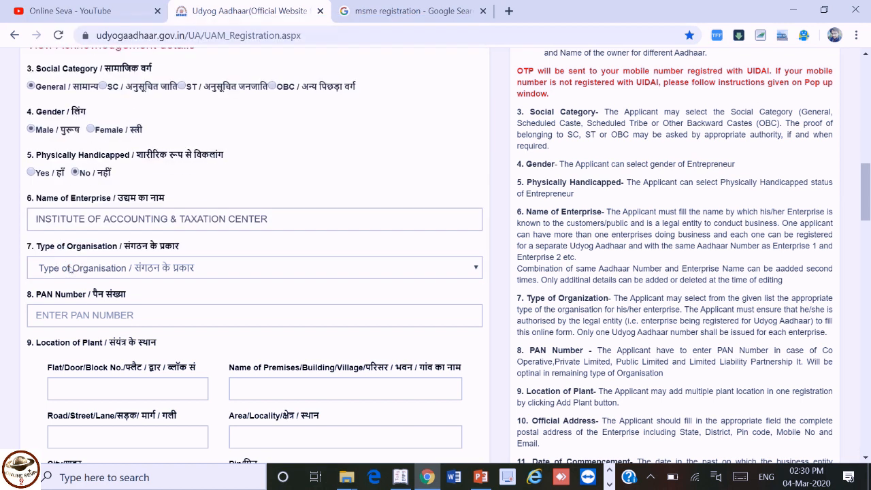
pyautogui.click(70, 269)
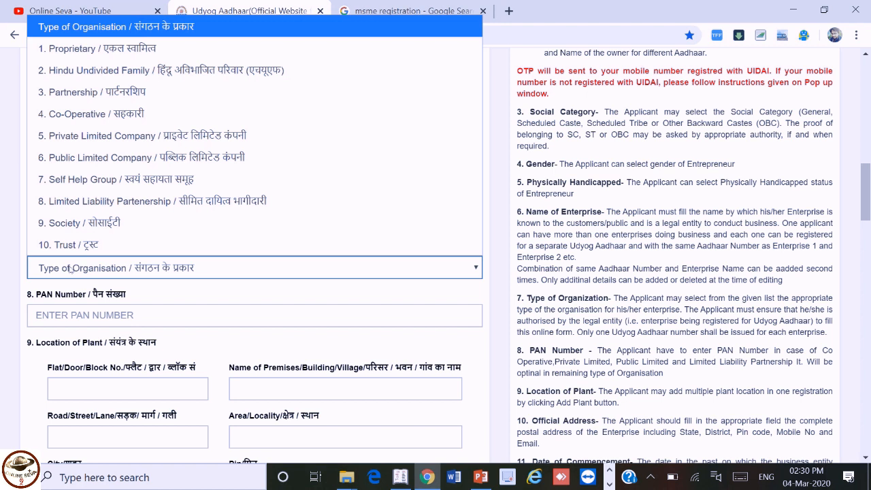
# - Choose '1. Proprietary' as the type of organisation
pyautogui.press('Down')
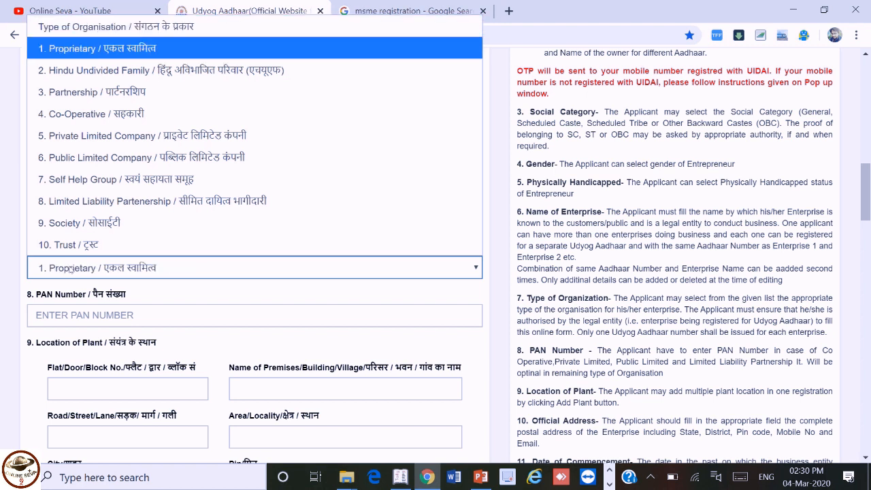
pyautogui.press('Return')
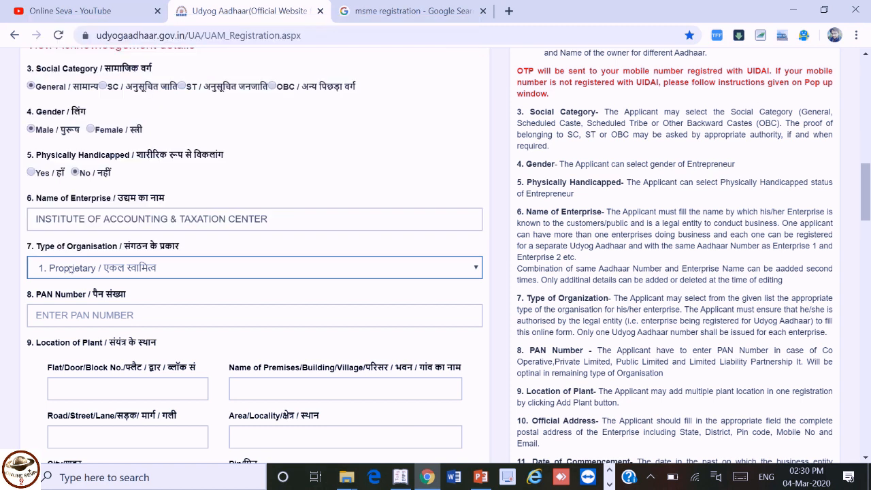
pyautogui.press('Tab')
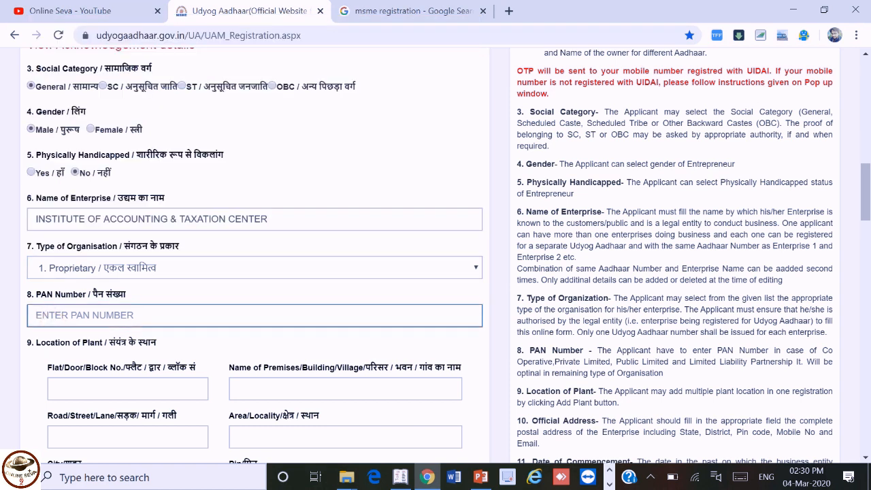
# - Enter the enterprise's PAN number and scroll down to the Location of Plant section
pyautogui.write('BGM')
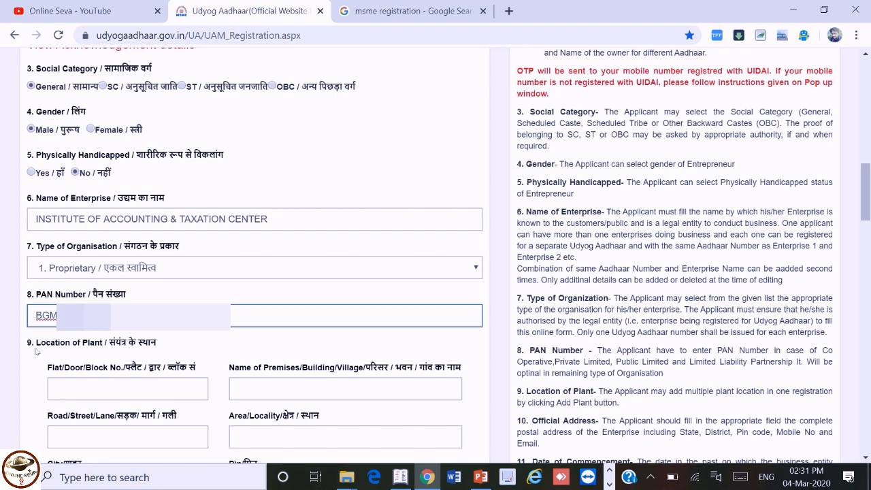
pyautogui.scroll(-1, 435, 268)
pyautogui.scroll(-3, 435, 268)
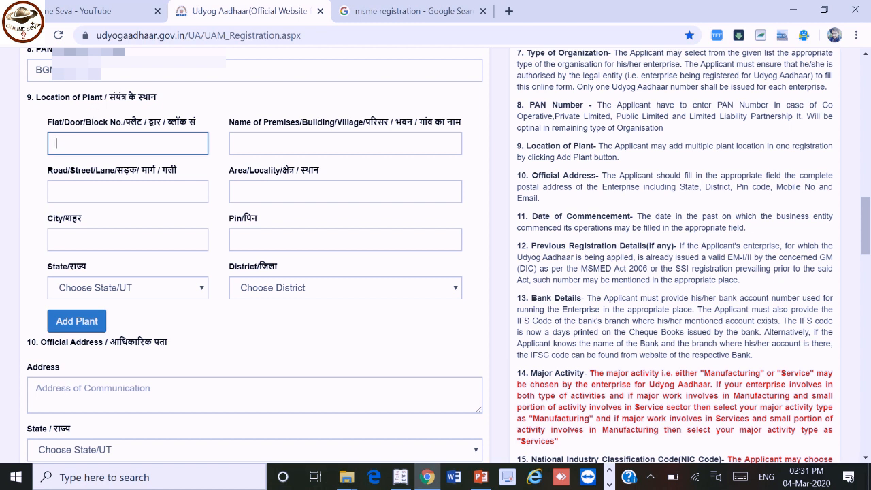
# - Fill in the plant's flat/door number, premises name and road/street
pyautogui.press('BackSpace')
pyautogui.press('BackSpace')
pyautogui.press('Tab')
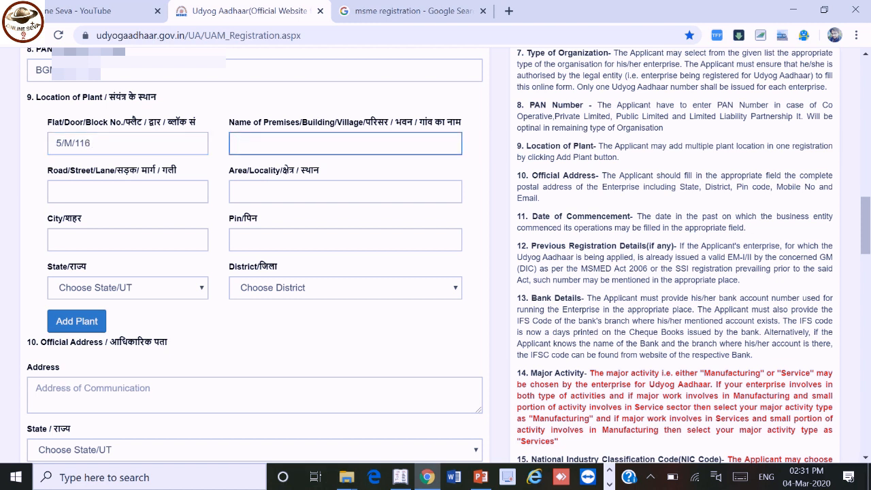
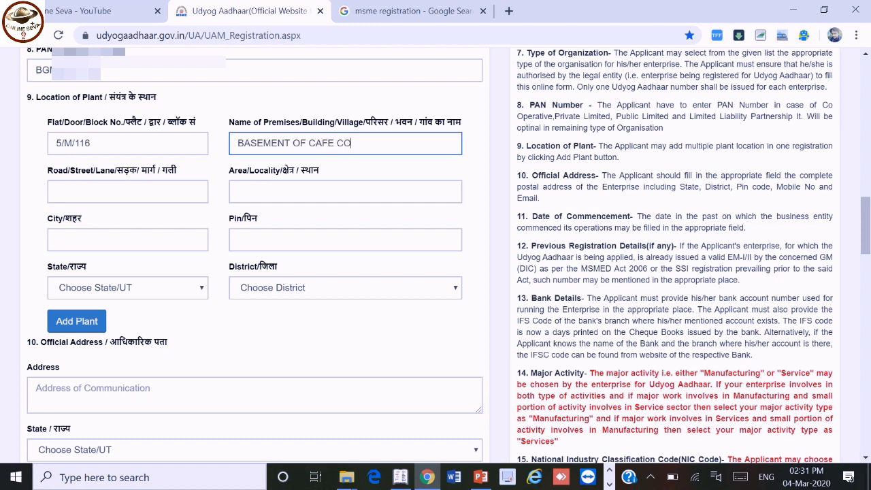
pyautogui.click(74, 188)
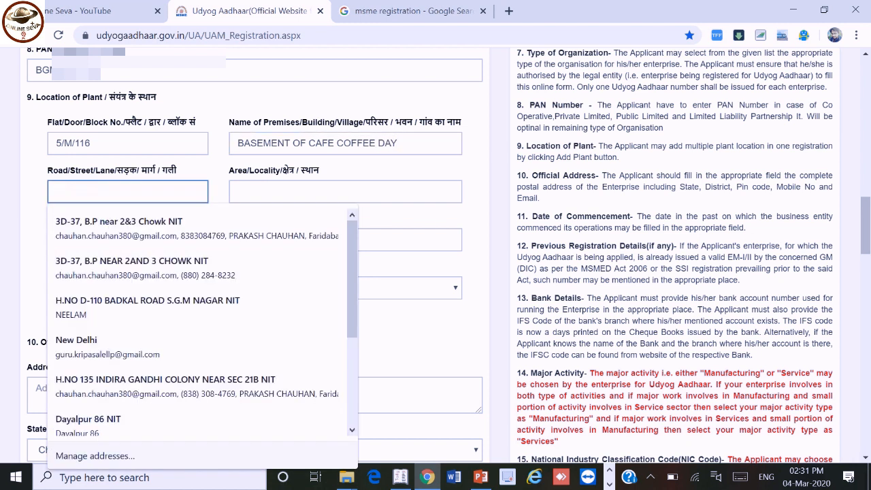
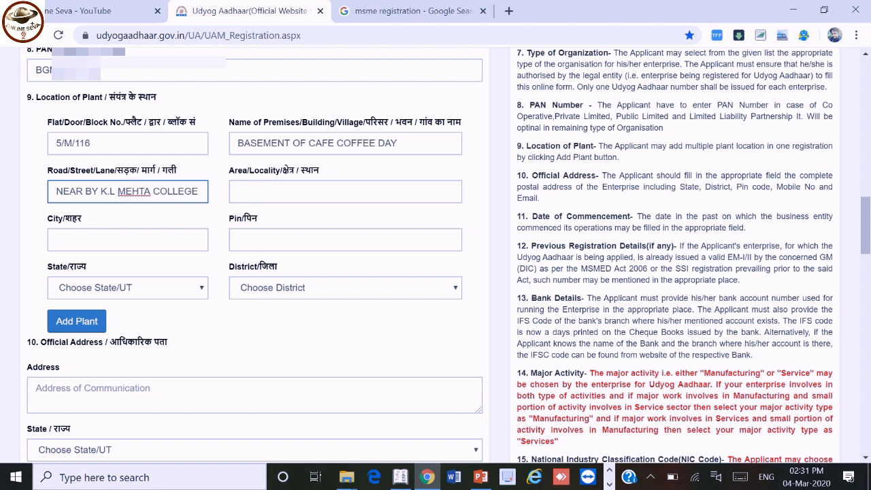
# - Fill in the plant's area/locality, city and PIN code
pyautogui.click(261, 200)
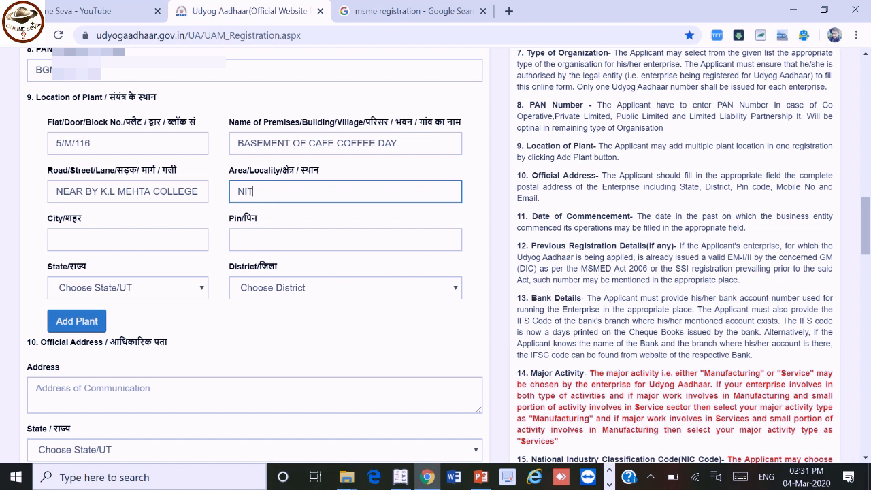
pyautogui.click(161, 239)
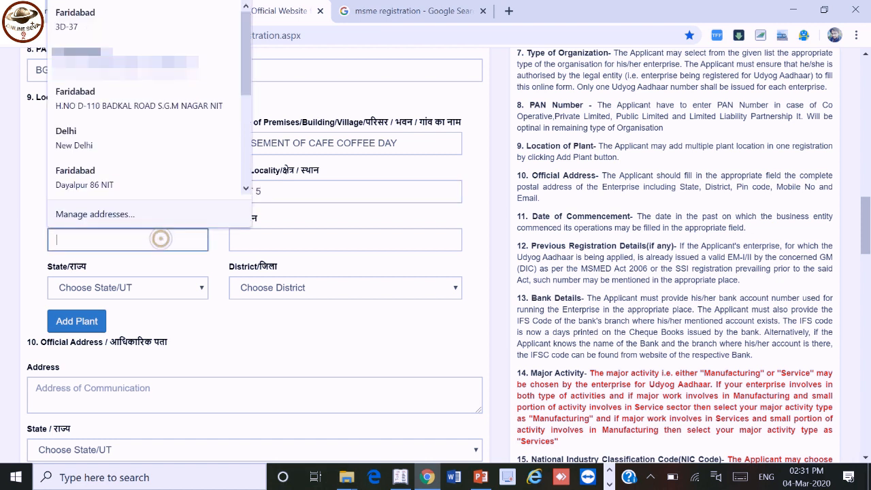
pyautogui.write('FAR')
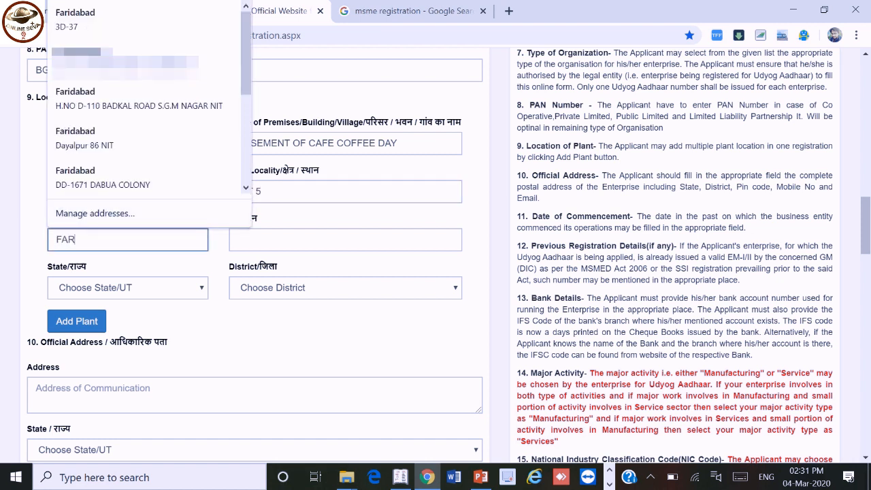
pyautogui.write('IDABAD')
pyautogui.press('Tab')
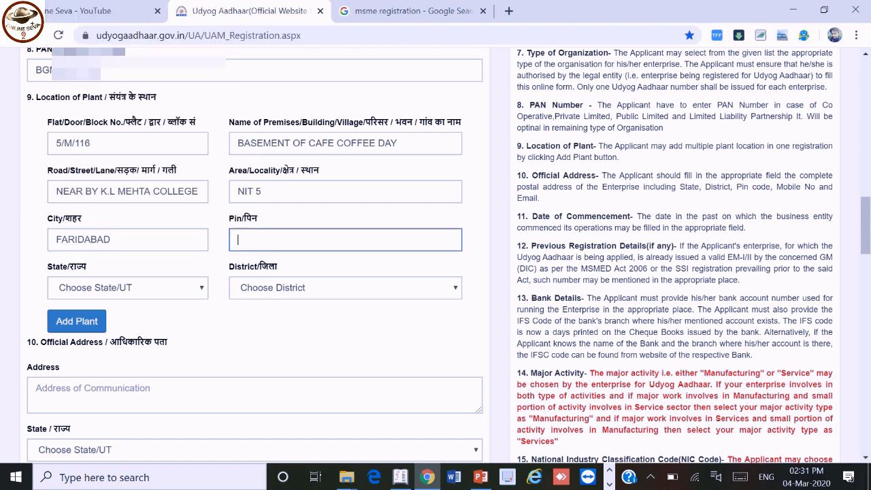
pyautogui.write('121001')
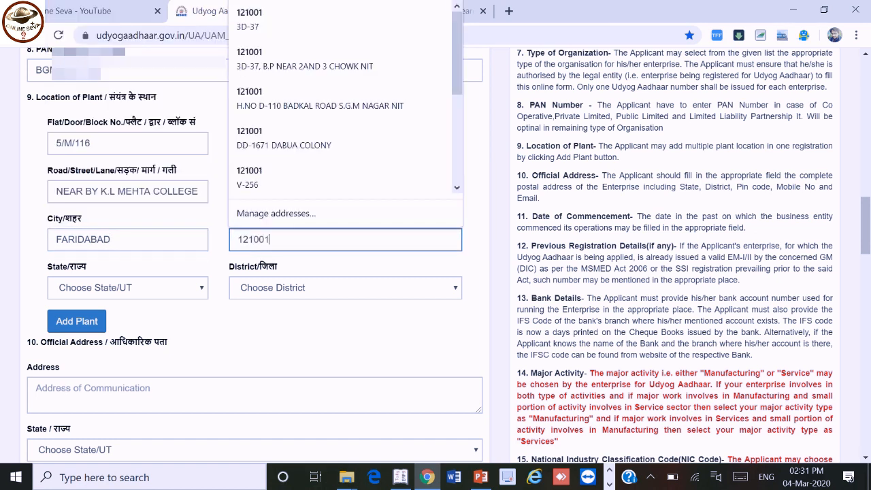
# - Set the plant state to 13.HARYANA and district to 4.FARIDABAD, then add the plant
pyautogui.click(141, 287)
pyautogui.press('Down')
pyautogui.press('Down')
pyautogui.press('Down')
pyautogui.press('Down')
pyautogui.press('Down')
pyautogui.press('Down')
pyautogui.press('Down')
pyautogui.press('Down')
pyautogui.press('Down')
pyautogui.press('Down')
pyautogui.press('Down')
pyautogui.press('Down')
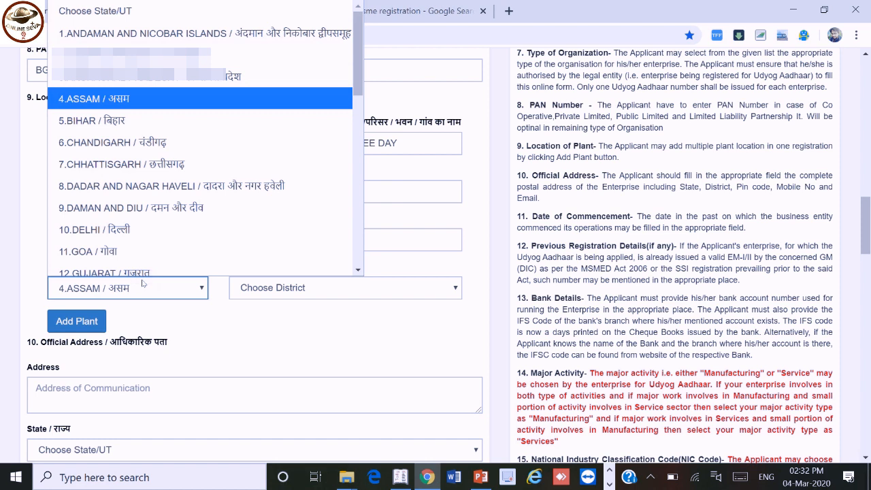
pyautogui.press('Down')
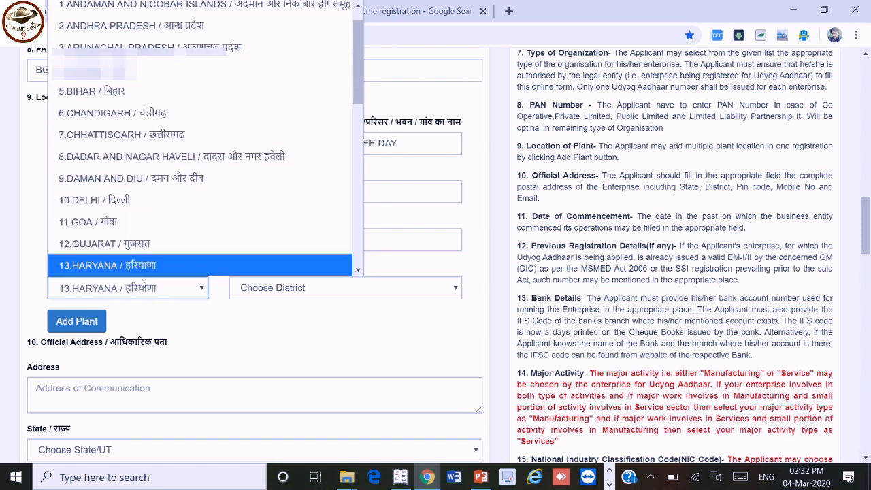
pyautogui.press('Return')
pyautogui.click(310, 291)
pyautogui.press('Down')
pyautogui.press('Down')
pyautogui.press('Down')
pyautogui.press('Return')
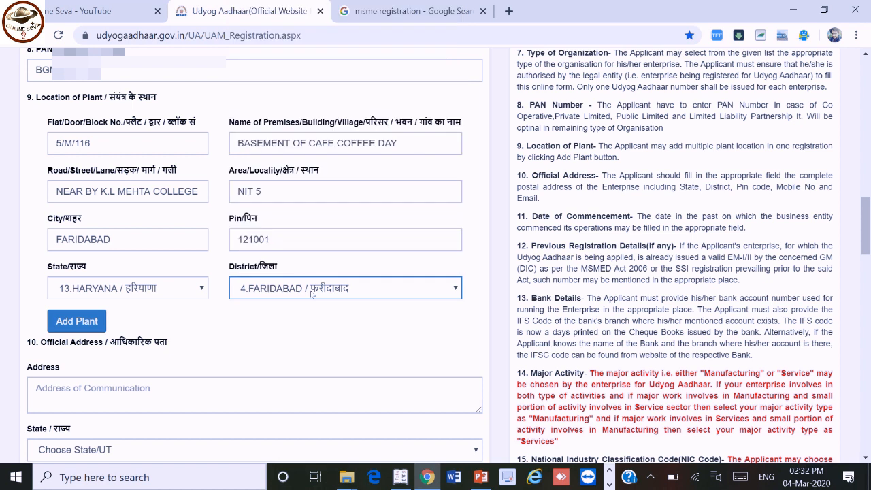
pyautogui.click(82, 328)
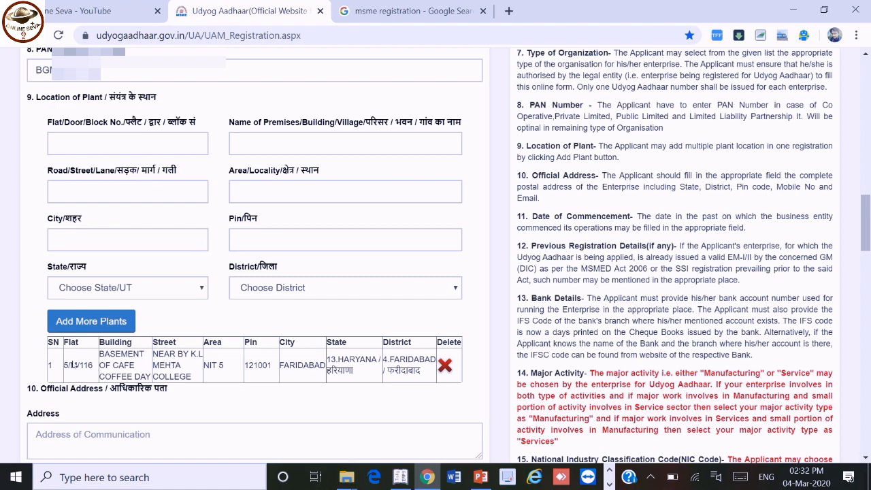
pyautogui.click(305, 397)
pyautogui.scroll(-4, 306, 400)
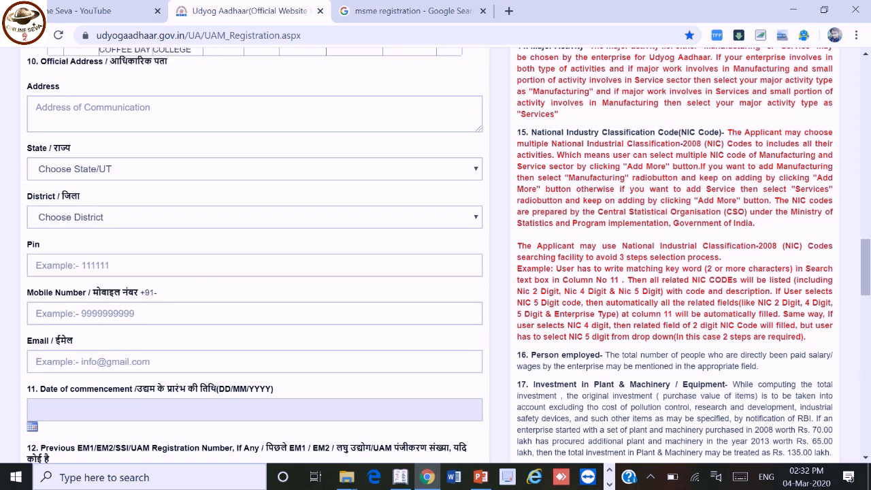
# - Enter the enterprise's official street address in the Address box
pyautogui.click(94, 113)
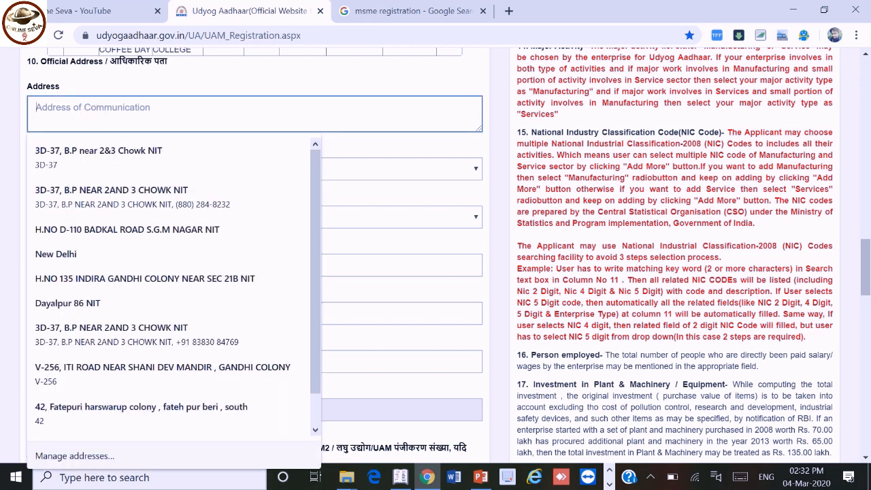
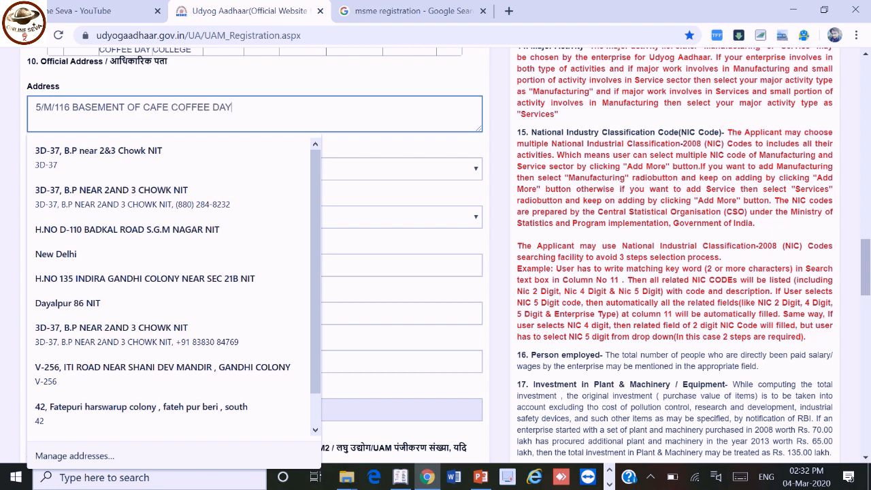
pyautogui.click(23, 136)
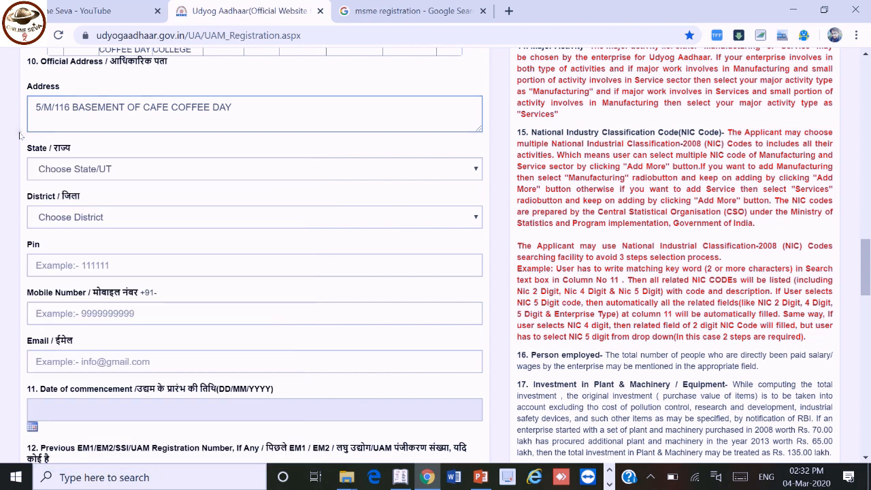
# - Set the official address state to 13.HARYANA and district to 4.FARIDABAD
pyautogui.click(84, 170)
pyautogui.press('Down')
pyautogui.press('Down')
pyautogui.press('Down')
pyautogui.press('Down')
pyautogui.press('Down')
pyautogui.press('Down')
pyautogui.press('Down')
pyautogui.press('Down')
pyautogui.press('Down')
pyautogui.press('Down')
pyautogui.press('Down')
pyautogui.press('Down')
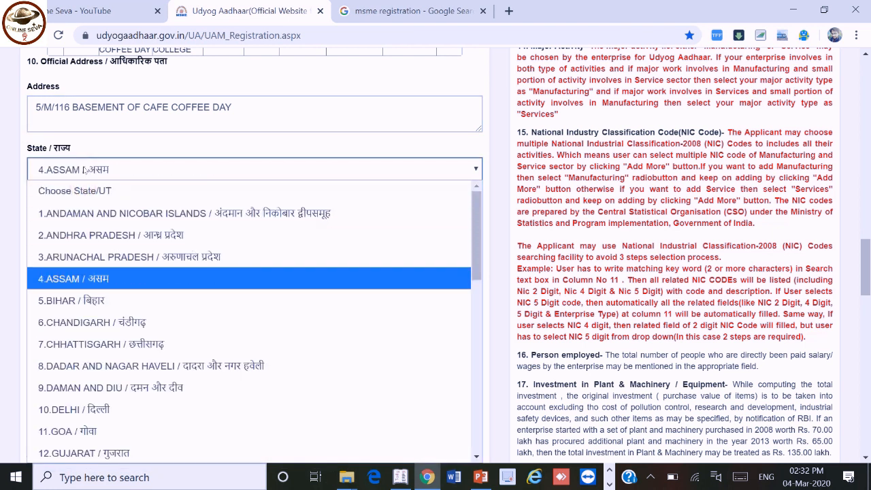
pyautogui.press('Down')
pyautogui.press('Return')
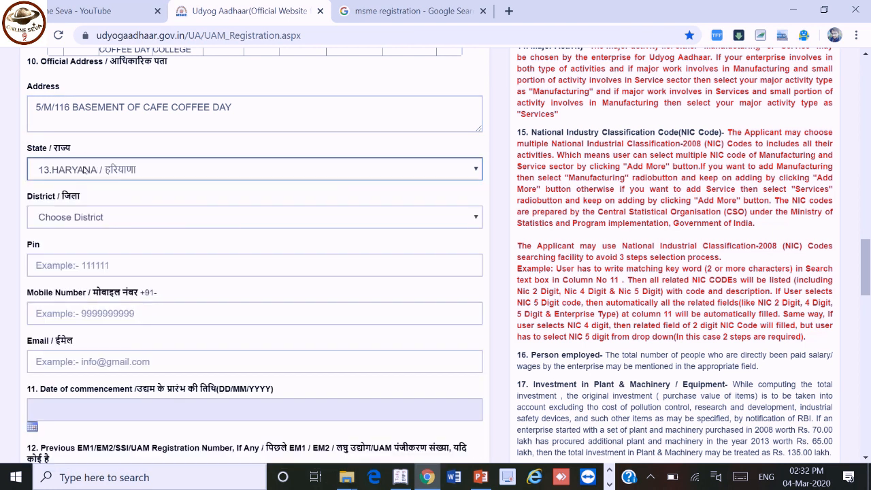
pyautogui.click(82, 213)
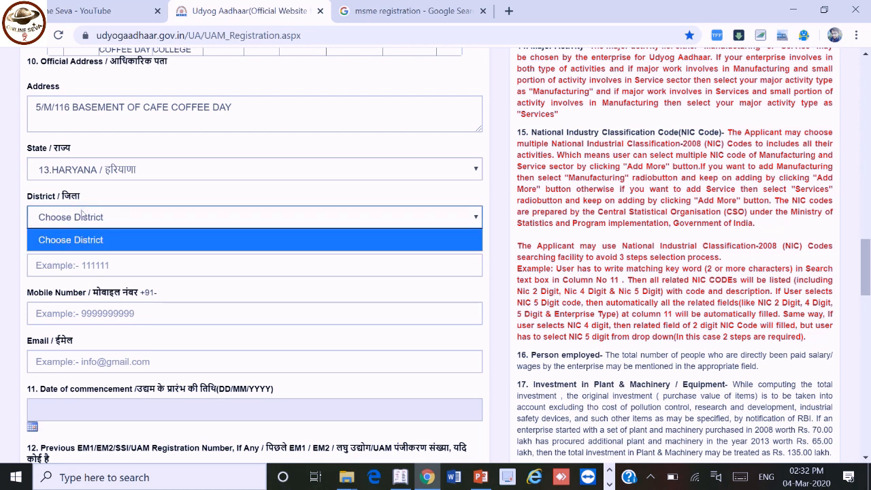
pyautogui.click(78, 211)
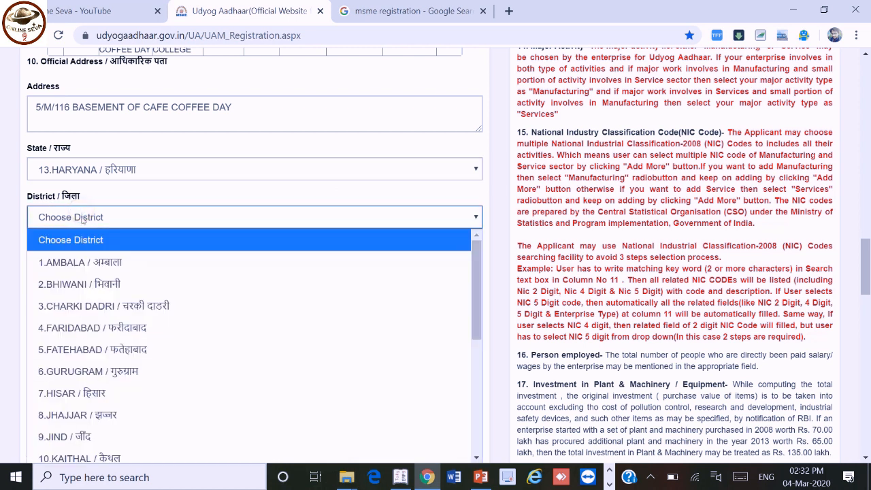
pyautogui.press('Down')
pyautogui.press('Down')
pyautogui.press('Down')
pyautogui.press('Down')
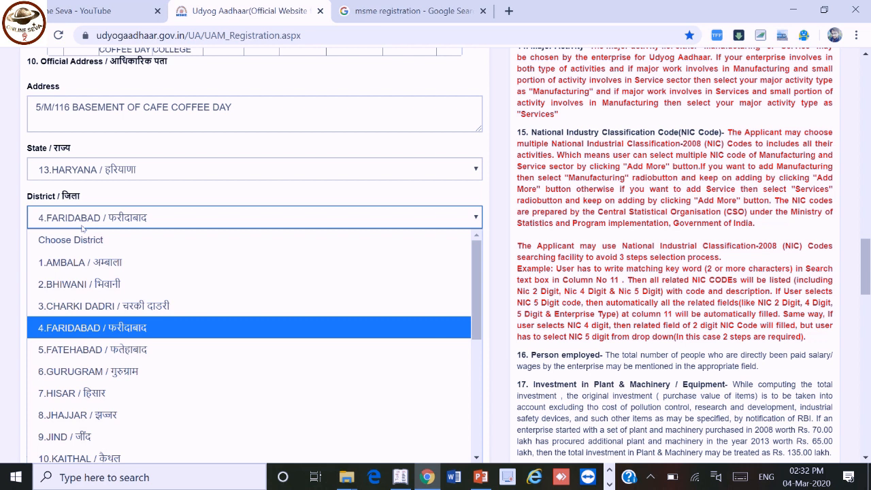
pyautogui.press('Return')
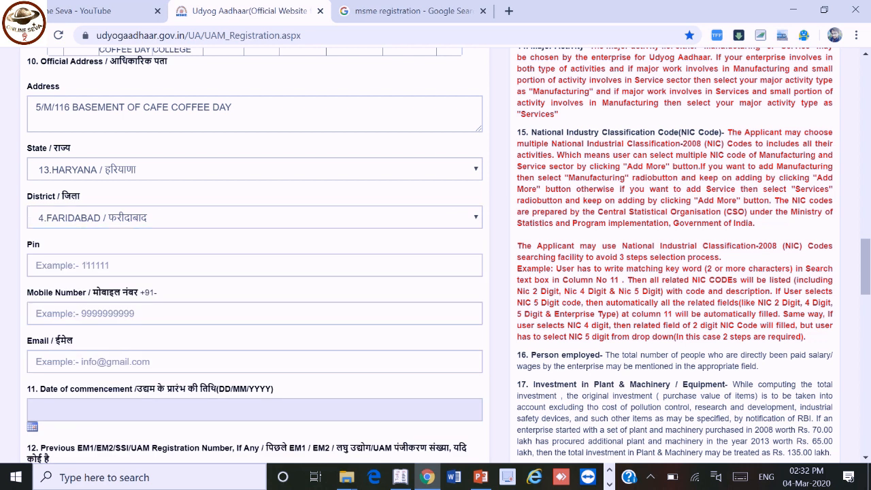
# - Enter Pin code 121001 and the enterprise's mobile number in the official address
pyautogui.click(109, 265)
pyautogui.write('121001')
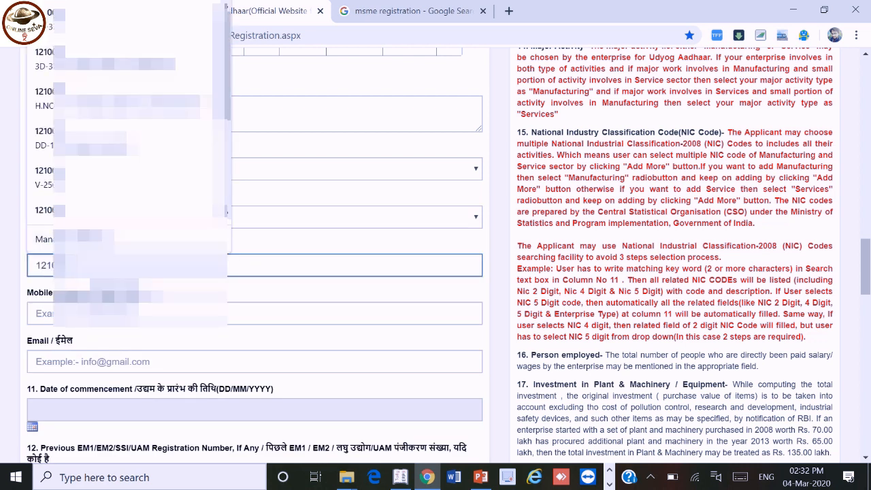
pyautogui.click(92, 316)
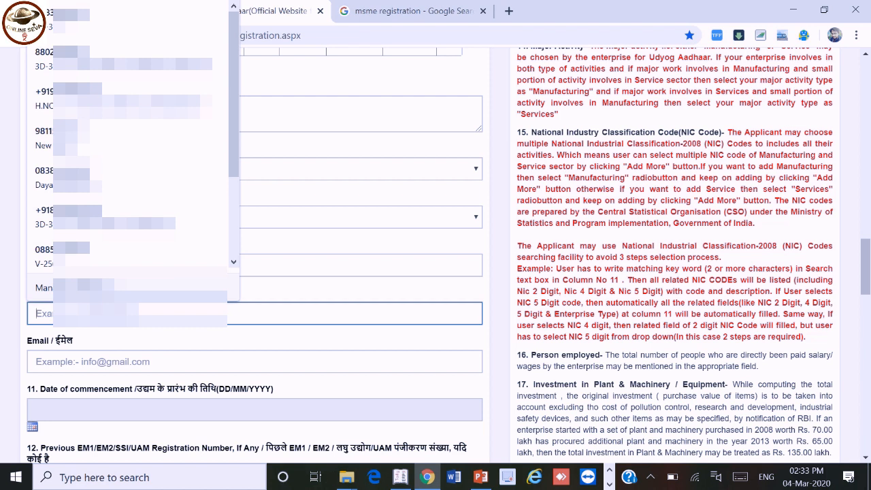
pyautogui.write('838')
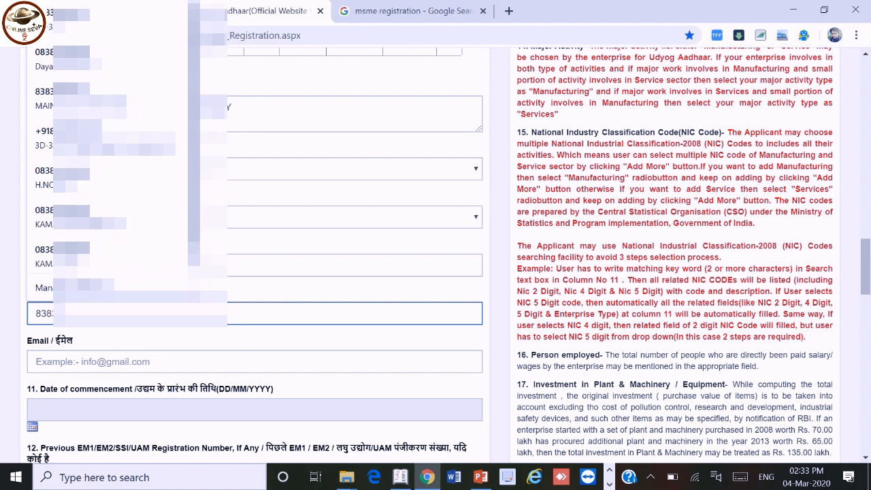
pyautogui.write('****')
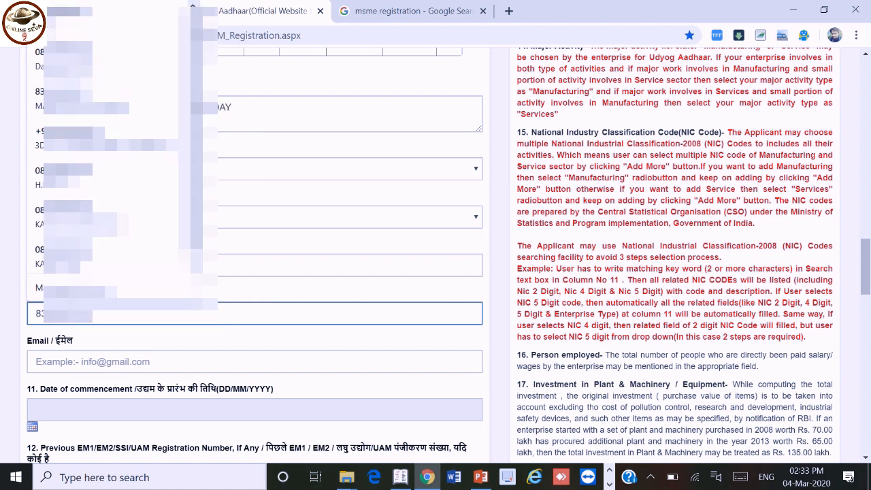
# - Fill the Email field with the enterprise's contact e-mail address
pyautogui.click(75, 362)
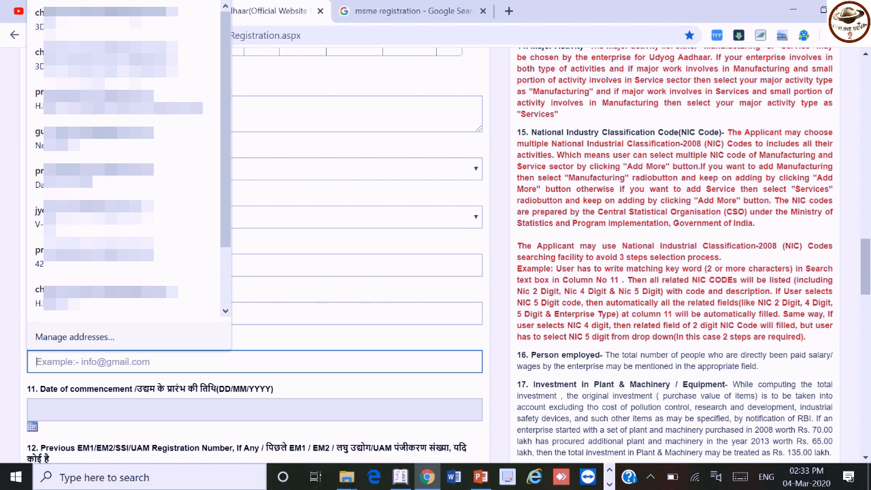
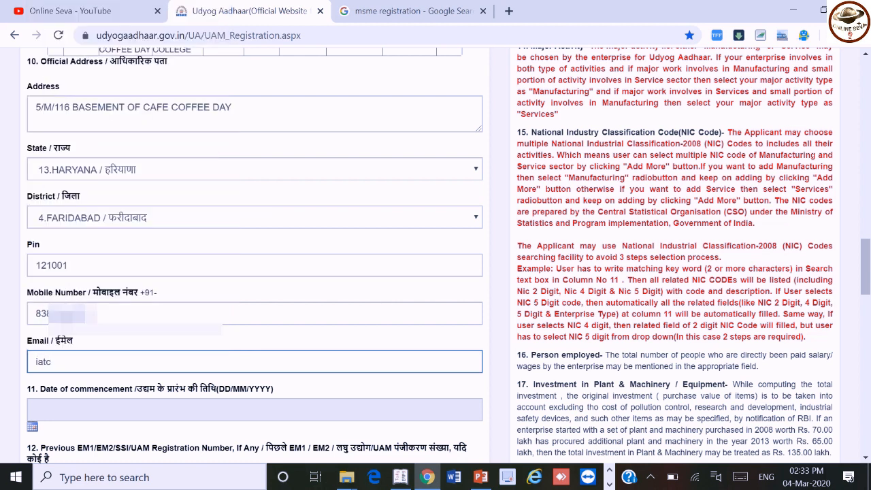
pyautogui.scroll(-3, 20, 407)
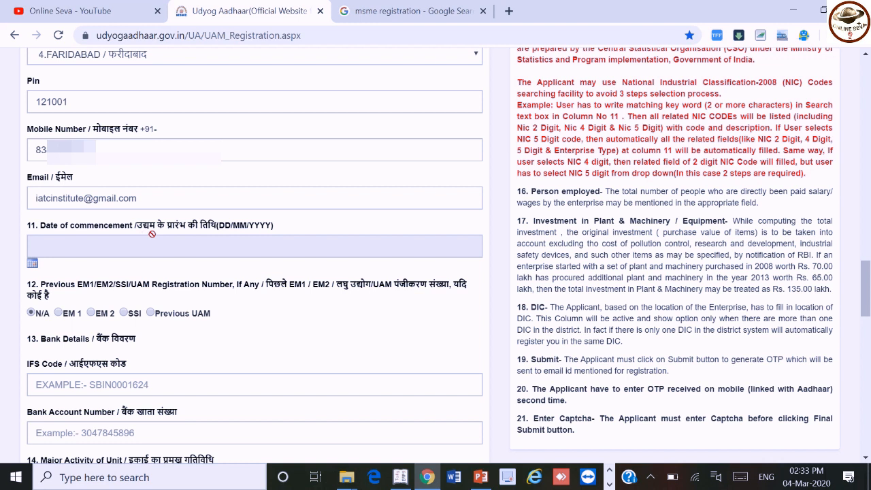
# - Pick 02/02/2020 as the date of commencement from the calendar
pyautogui.click(31, 264)
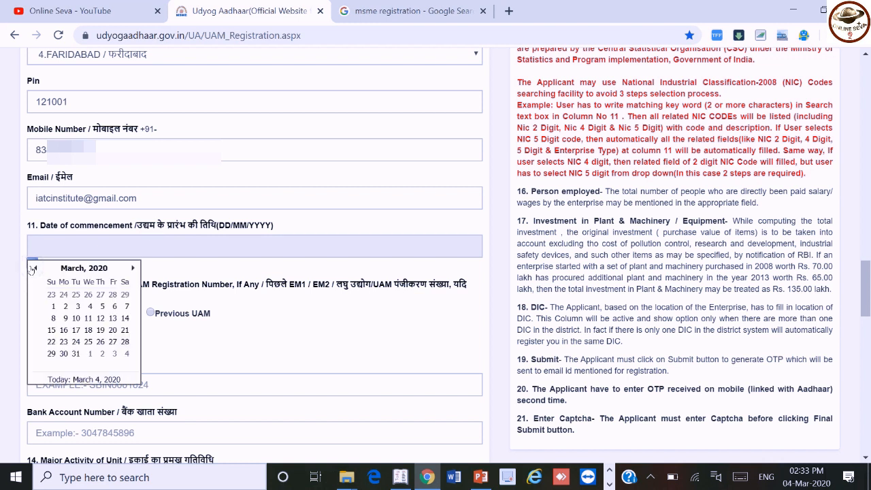
pyautogui.click(33, 269)
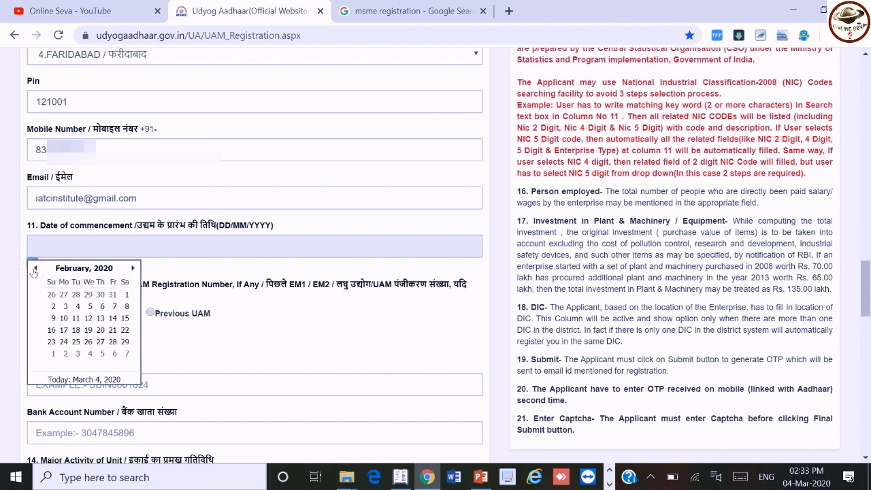
pyautogui.click(33, 269)
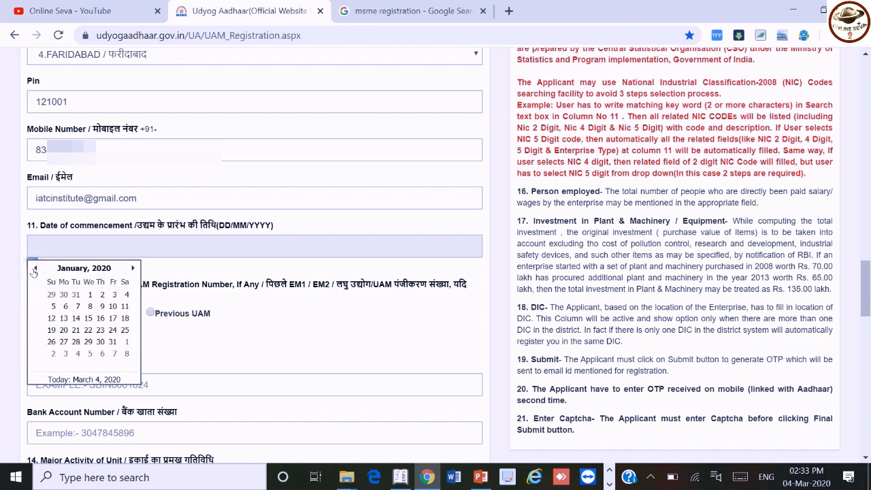
pyautogui.click(55, 352)
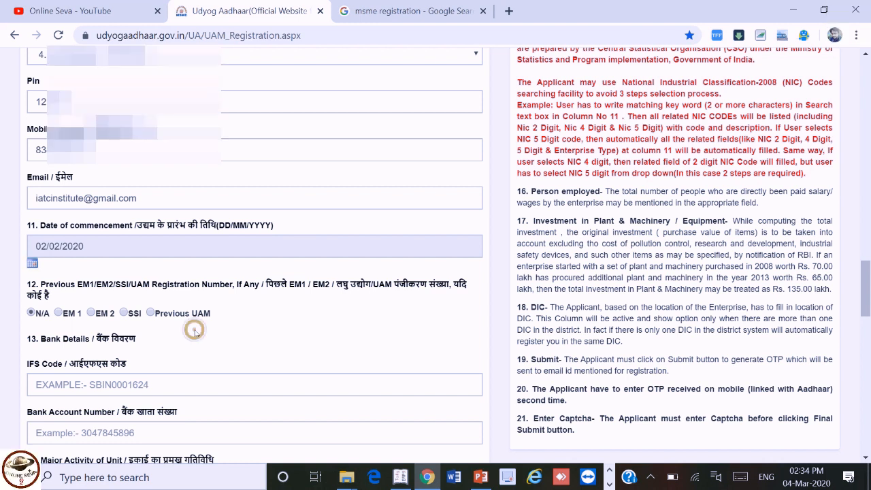
pyautogui.scroll(-2, 195, 332)
pyautogui.scroll(-3, 195, 332)
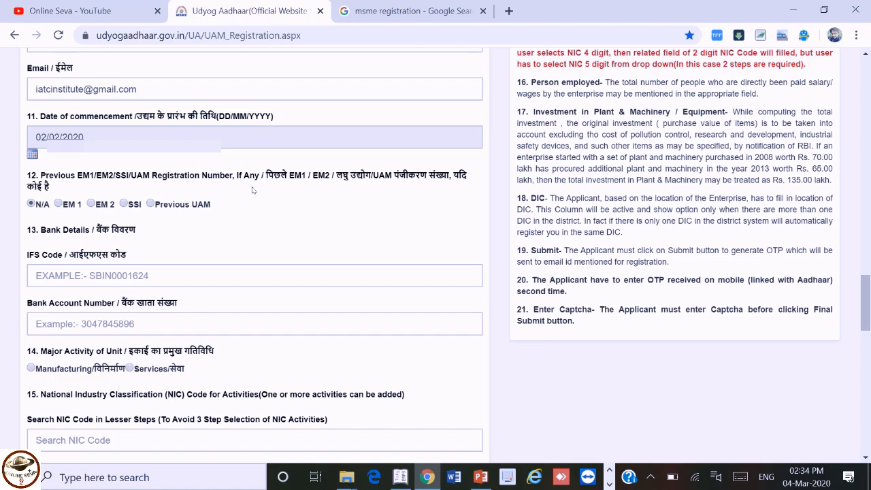
pyautogui.scroll(10, 241, 193)
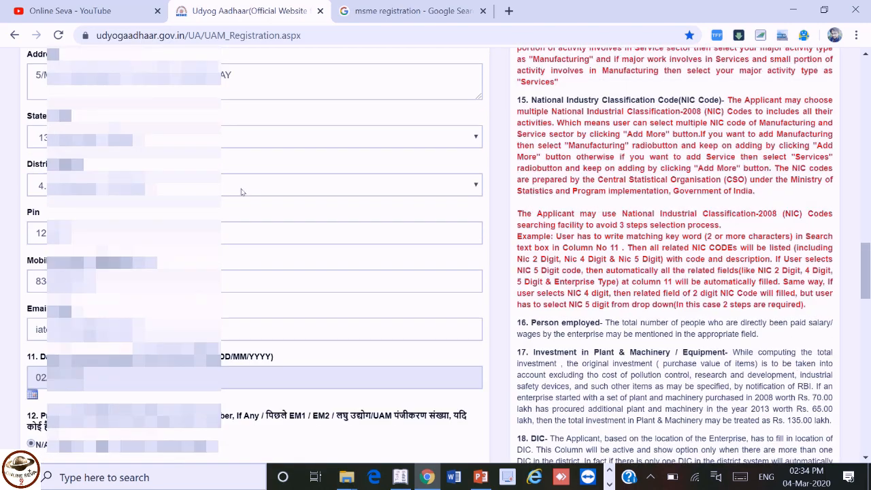
pyautogui.scroll(8, 241, 193)
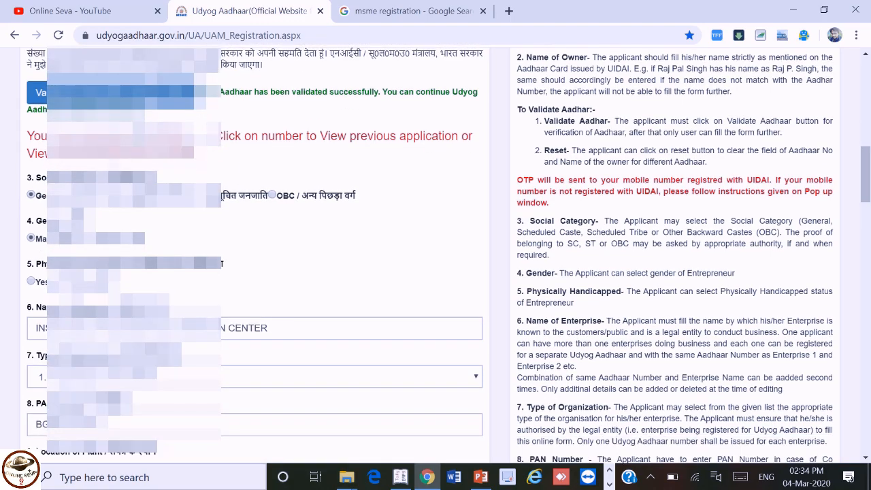
pyautogui.scroll(-12, 435, 256)
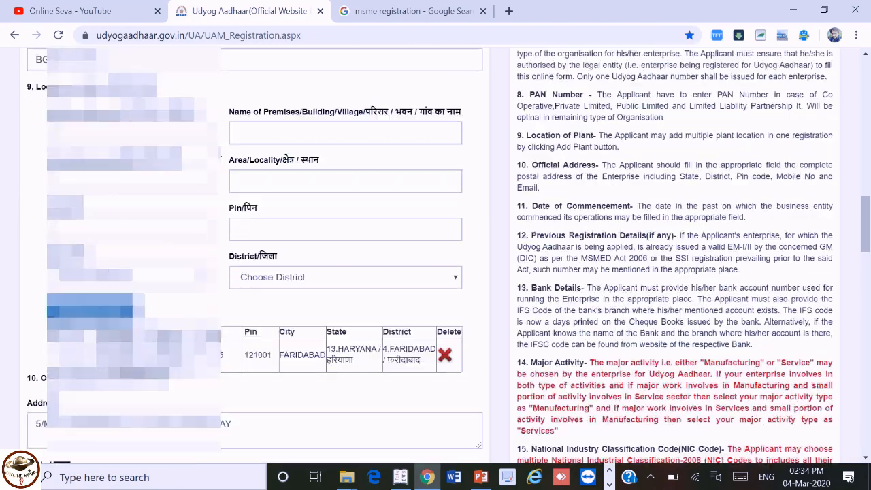
pyautogui.scroll(-5, 436, 256)
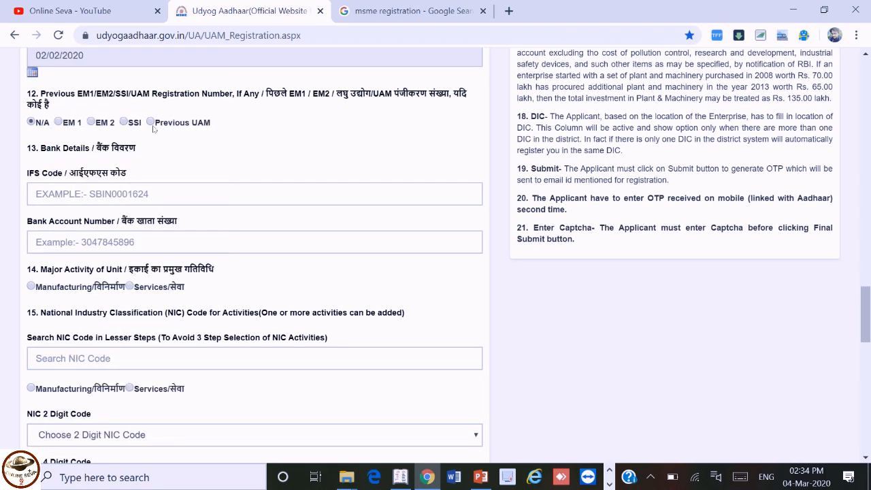
# - Choose Previous UAM and paste the earlier UAM registration number into its field
pyautogui.click(150, 123)
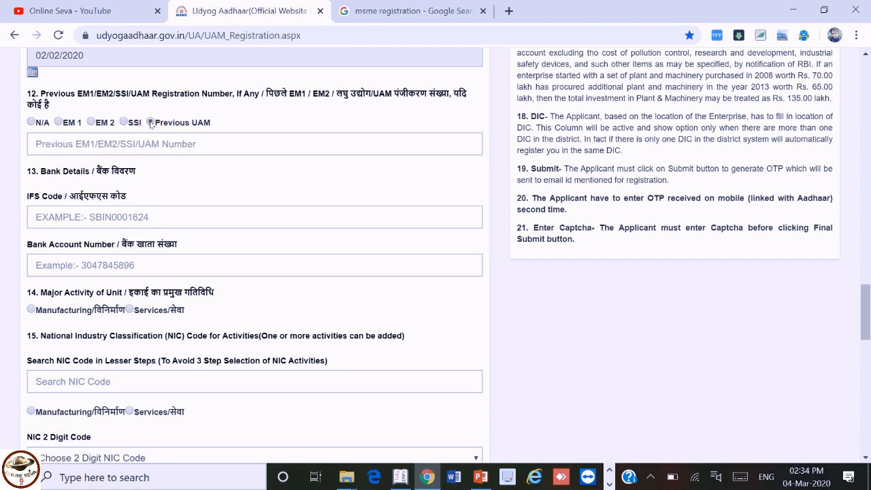
pyautogui.click(54, 143)
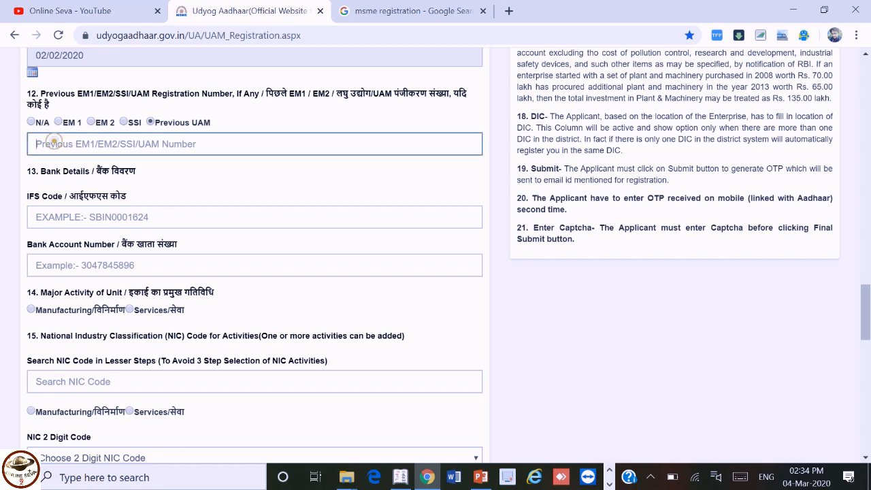
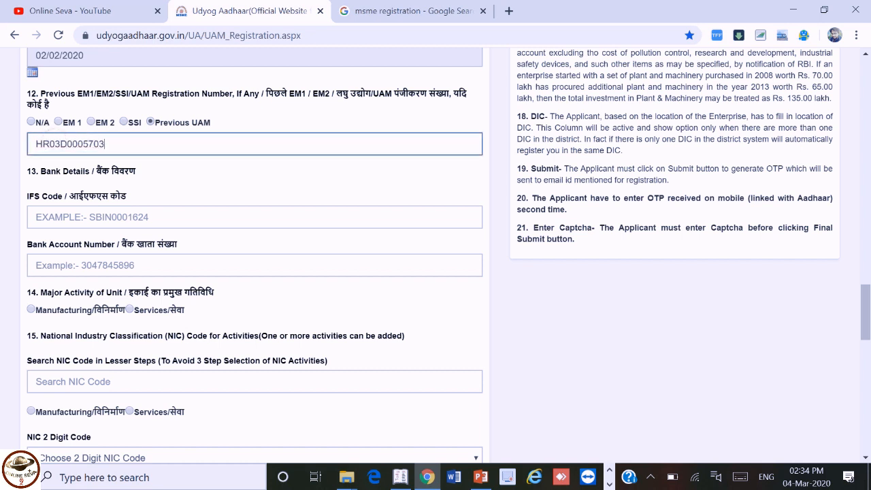
pyautogui.click(158, 188)
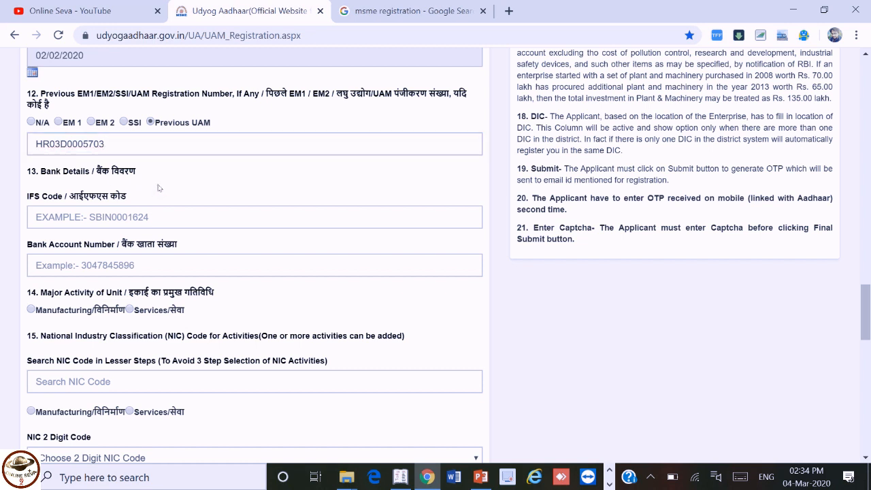
# - Enter the bank's IFS code and the enterprise's bank account number
pyautogui.click(76, 217)
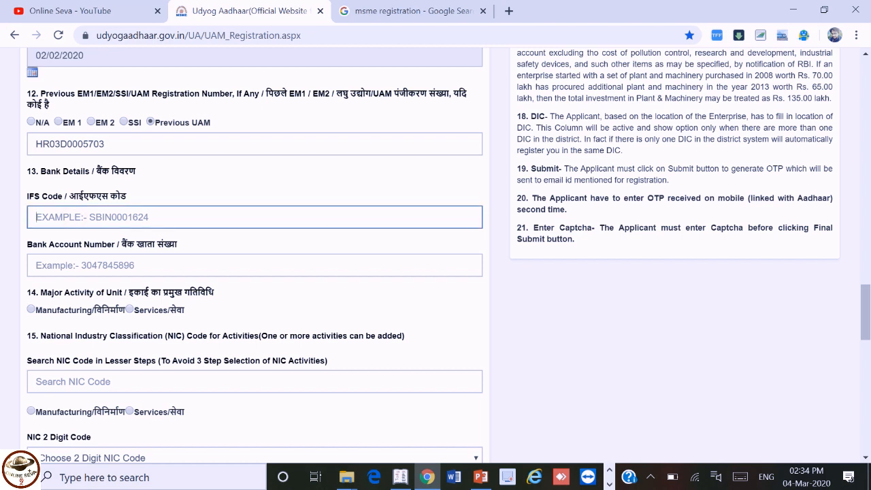
pyautogui.write('SB')
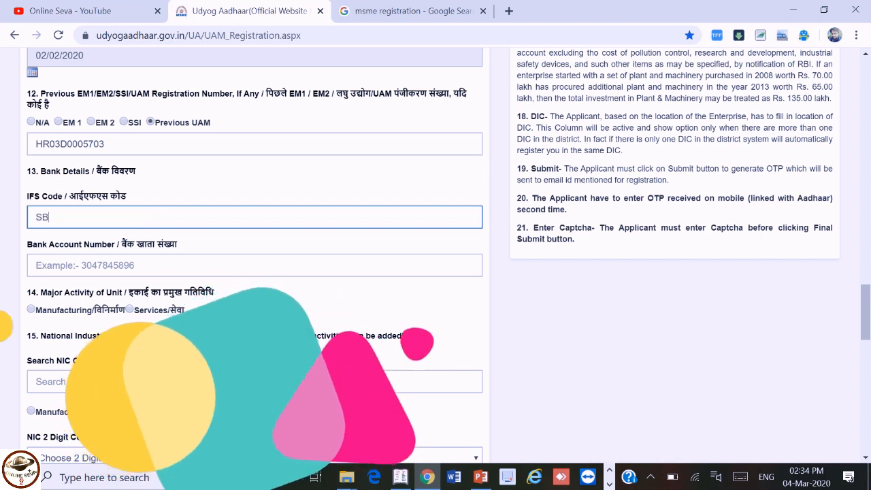
pyautogui.write('IN0011')
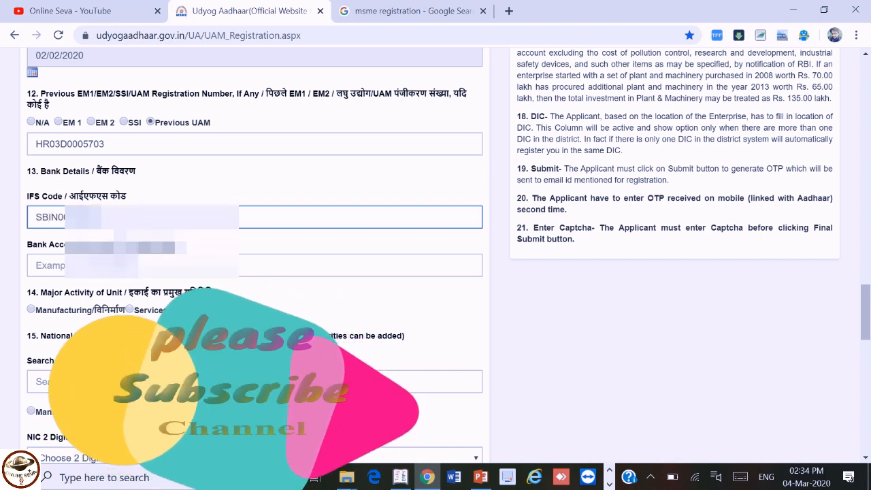
pyautogui.press('Tab')
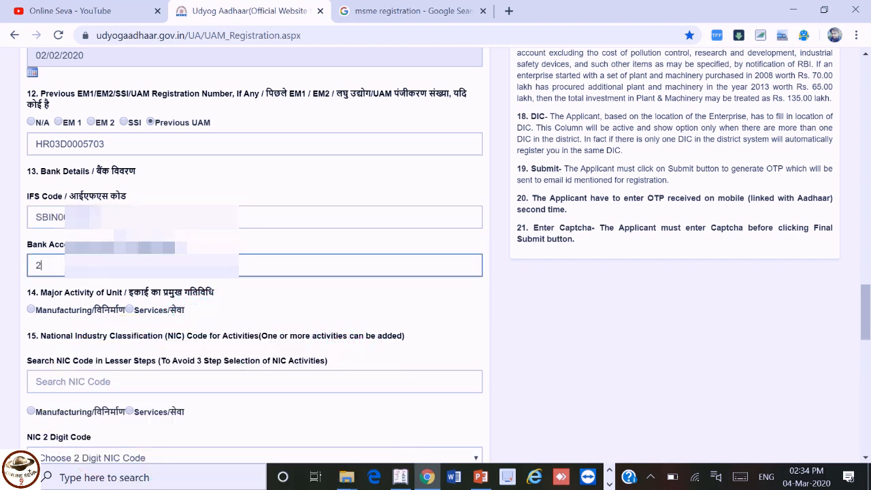
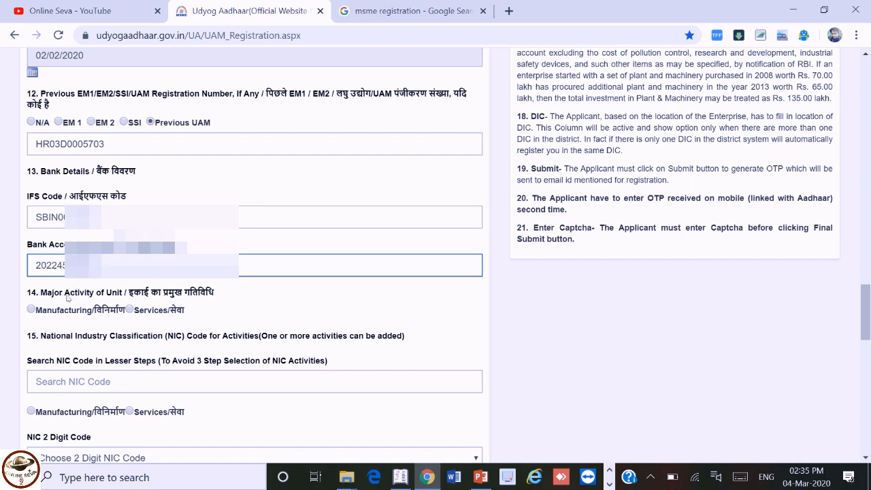
pyautogui.click(34, 344)
pyautogui.scroll(-3, 41, 306)
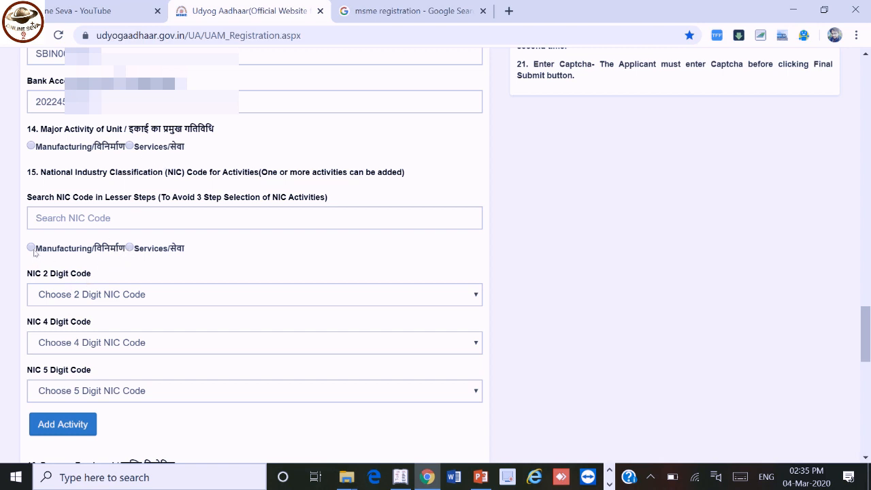
# - Mark the NIC activity as Services and choose 2-digit code 62, Computer programming
pyautogui.click(130, 249)
pyautogui.click(118, 294)
pyautogui.press('Down')
pyautogui.press('Down')
pyautogui.press('Down')
pyautogui.press('Down')
pyautogui.press('Down')
pyautogui.press('Down')
pyautogui.press('Down')
pyautogui.press('Down')
pyautogui.press('Down')
pyautogui.press('Down')
pyautogui.press('Down')
pyautogui.press('Down')
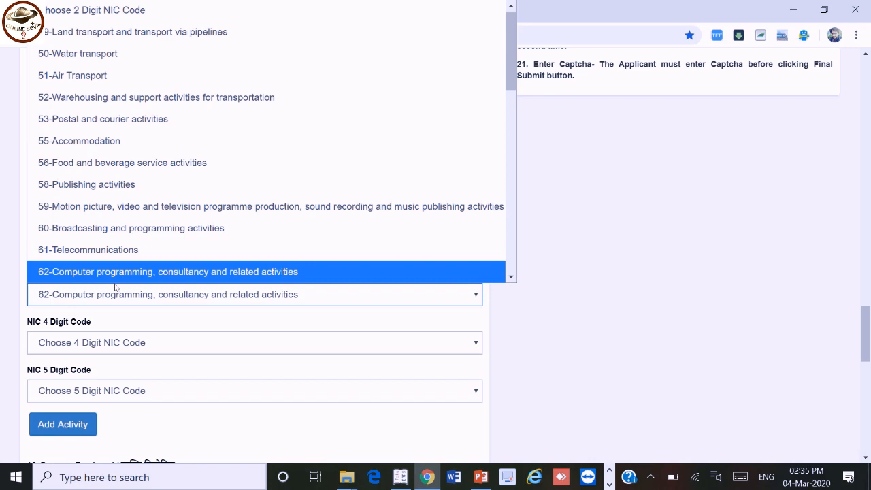
pyautogui.scroll(-1, 114, 282)
pyautogui.press('Down')
pyautogui.press('Down')
pyautogui.press('Down')
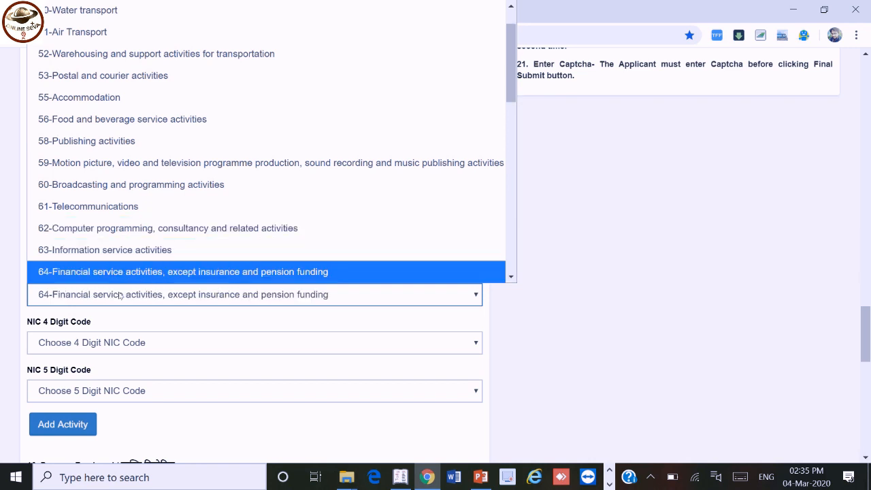
pyautogui.press('Up')
pyautogui.press('Up')
pyautogui.press('Up')
pyautogui.press('Up')
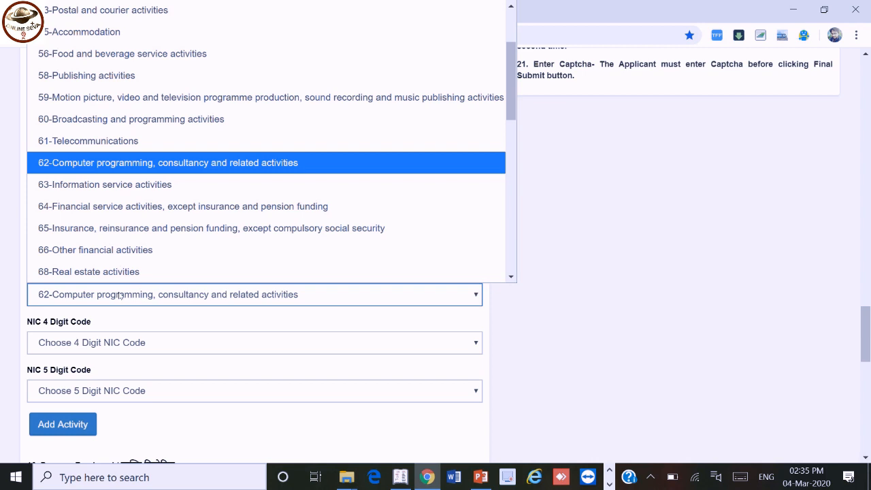
pyautogui.press('Down')
pyautogui.press('Down')
pyautogui.press('Down')
pyautogui.press('Down')
pyautogui.press('Down')
pyautogui.press('Down')
pyautogui.press('Down')
pyautogui.press('Down')
pyautogui.press('Down')
pyautogui.press('Down')
pyautogui.press('Down')
pyautogui.press('Down')
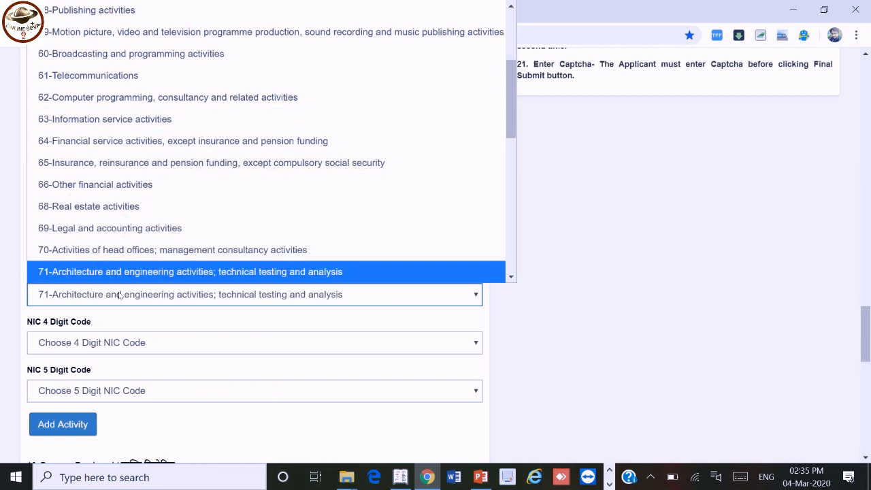
pyautogui.press('Down')
pyautogui.press('Down')
pyautogui.press('Down')
pyautogui.press('Down')
pyautogui.press('Down')
pyautogui.press('Down')
pyautogui.press('Down')
pyautogui.press('Down')
pyautogui.press('Down')
pyautogui.press('Down')
pyautogui.press('Down')
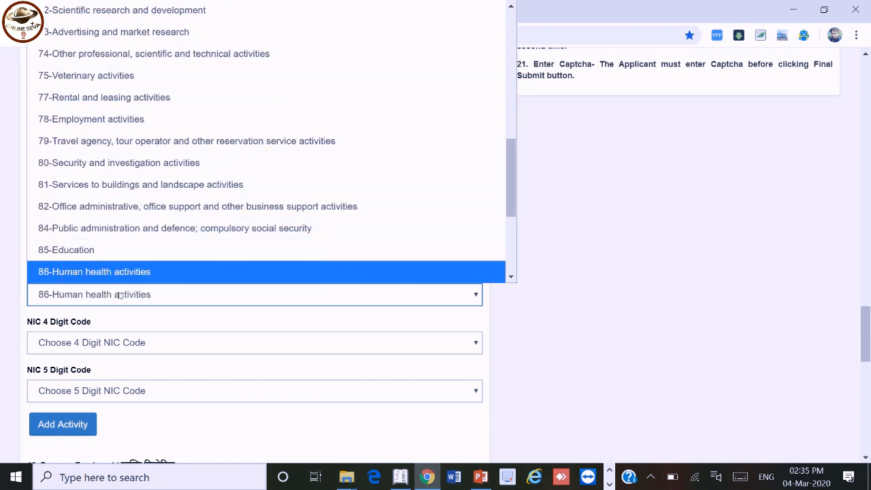
pyautogui.press('Down')
pyautogui.press('Down')
pyautogui.press('Down')
pyautogui.press('Down')
pyautogui.press('Down')
pyautogui.press('Down')
pyautogui.press('Down')
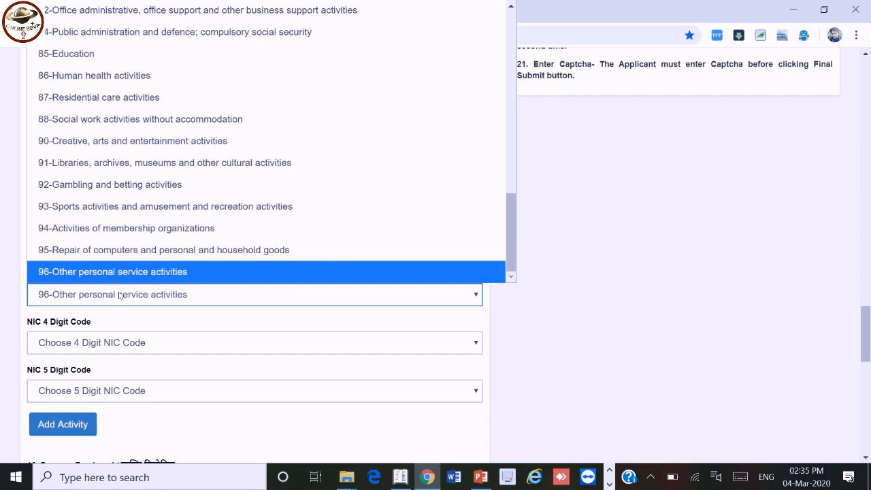
pyautogui.press('Up')
pyautogui.press('Up')
pyautogui.press('Up')
pyautogui.press('Up')
pyautogui.press('Up')
pyautogui.press('Up')
pyautogui.press('Up')
pyautogui.press('Up')
pyautogui.press('Up')
pyautogui.press('Up')
pyautogui.press('Up')
pyautogui.press('Up')
pyautogui.press('Up')
pyautogui.press('Up')
pyautogui.press('Up')
pyautogui.press('Up')
pyautogui.press('Up')
pyautogui.press('Up')
pyautogui.press('Up')
pyautogui.press('Up')
pyautogui.press('Down')
pyautogui.press('Down')
pyautogui.press('Down')
pyautogui.press('Down')
pyautogui.press('Down')
pyautogui.press('Down')
pyautogui.press('Down')
pyautogui.press('Down')
pyautogui.press('Down')
pyautogui.press('Down')
pyautogui.press('Down')
pyautogui.press('Down')
pyautogui.press('Down')
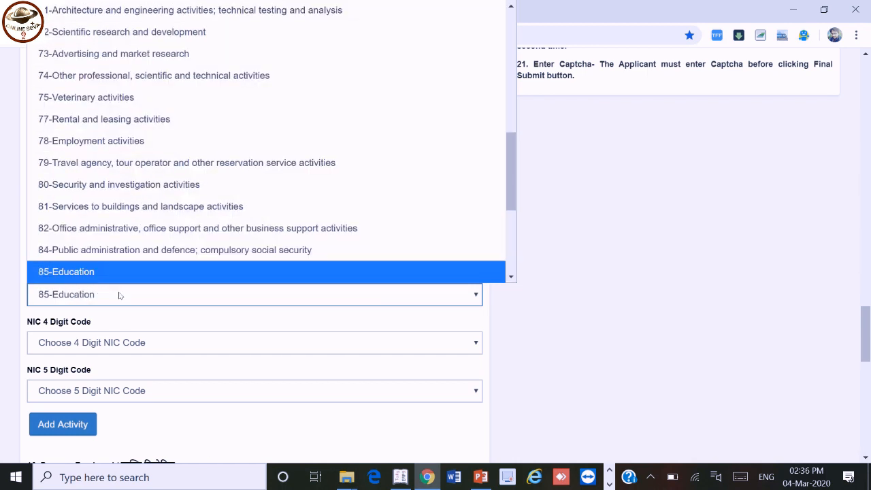
pyautogui.press('Down')
pyautogui.press('Down')
pyautogui.press('Down')
pyautogui.press('Down')
pyautogui.press('Down')
pyautogui.press('Down')
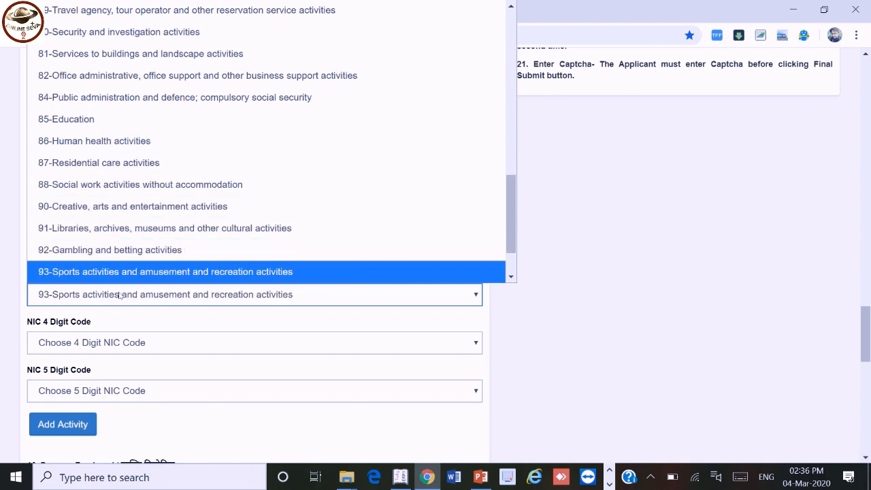
pyautogui.press('Up')
pyautogui.press('Up')
pyautogui.press('Up')
pyautogui.press('Up')
pyautogui.press('Up')
pyautogui.press('Up')
pyautogui.press('Up')
pyautogui.press('Up')
pyautogui.press('Up')
pyautogui.press('Up')
pyautogui.press('Up')
pyautogui.press('Up')
pyautogui.press('Up')
pyautogui.press('Up')
pyautogui.press('Up')
pyautogui.press('Up')
pyautogui.press('Up')
pyautogui.press('Up')
pyautogui.press('Up')
pyautogui.press('Up')
pyautogui.press('Up')
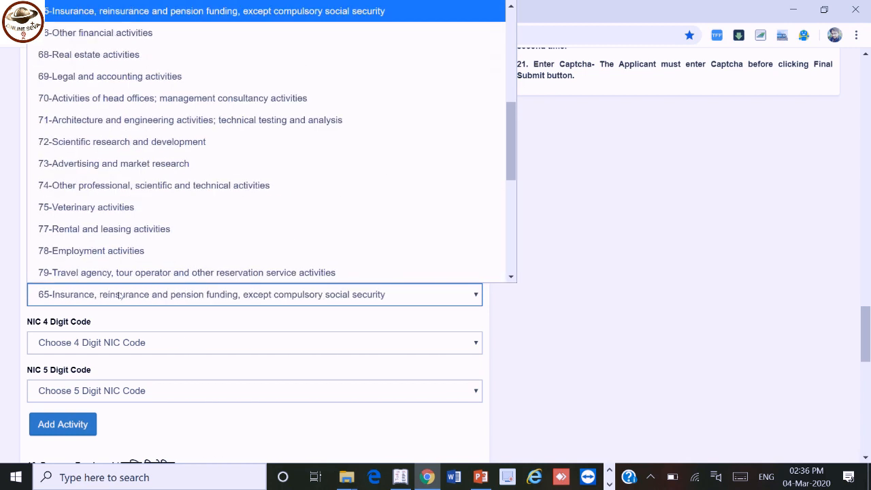
pyautogui.press('Up')
pyautogui.press('Up')
pyautogui.press('Up')
pyautogui.press('Down')
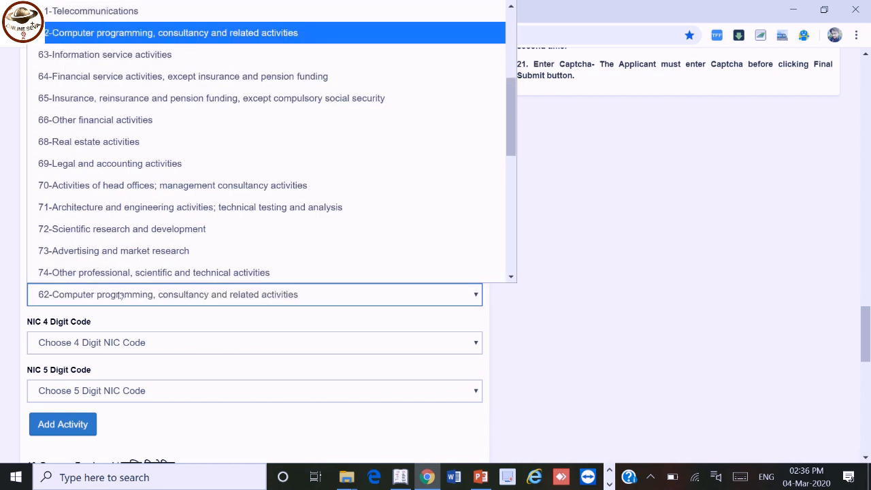
pyautogui.press('Return')
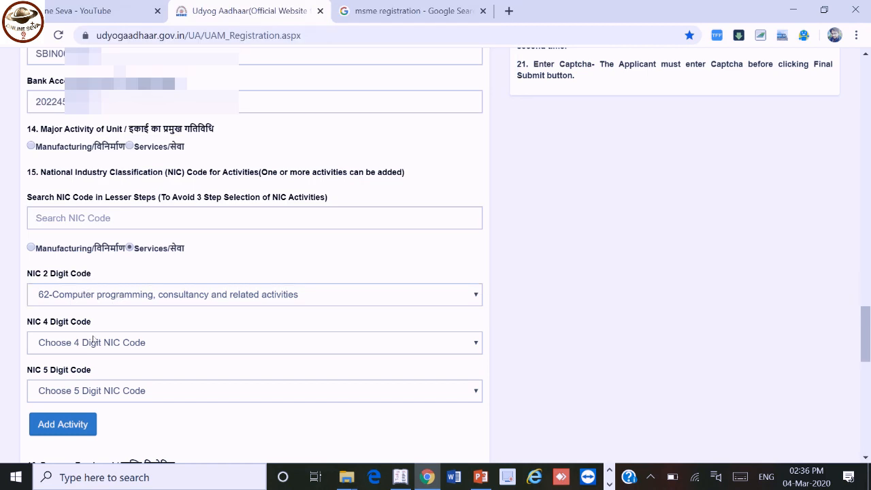
# - Choose 6209 as the 4-digit and 62099 as the 5-digit NIC code
pyautogui.click(94, 339)
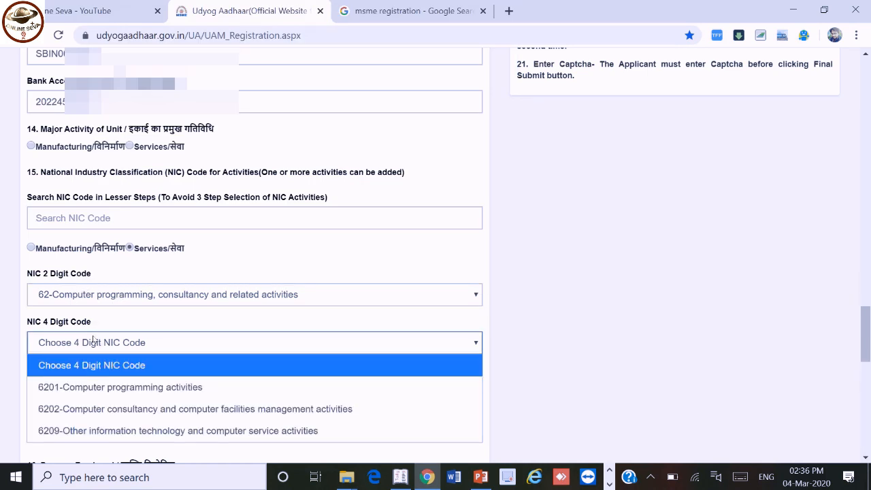
pyautogui.press('Down')
pyautogui.press('Down')
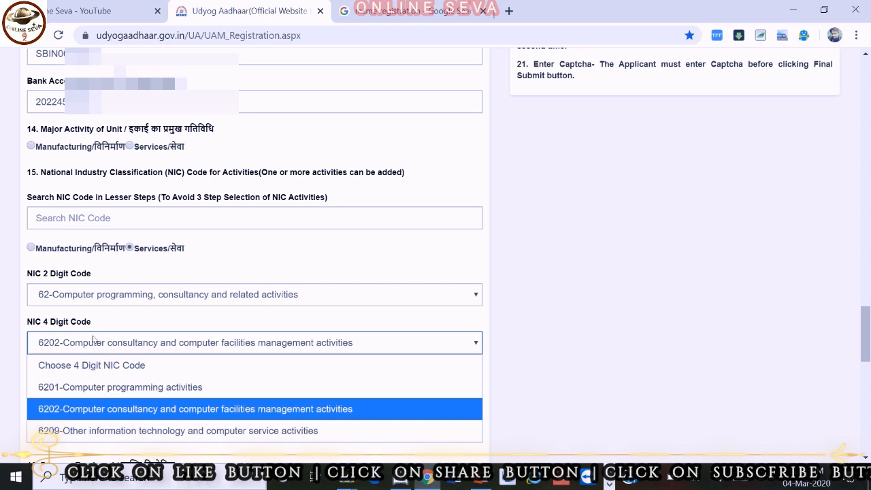
pyautogui.press('Down')
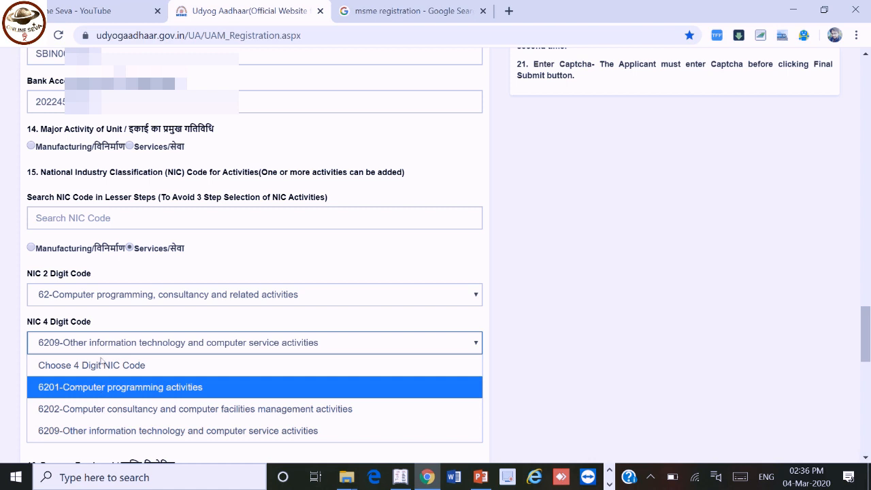
pyautogui.click(139, 430)
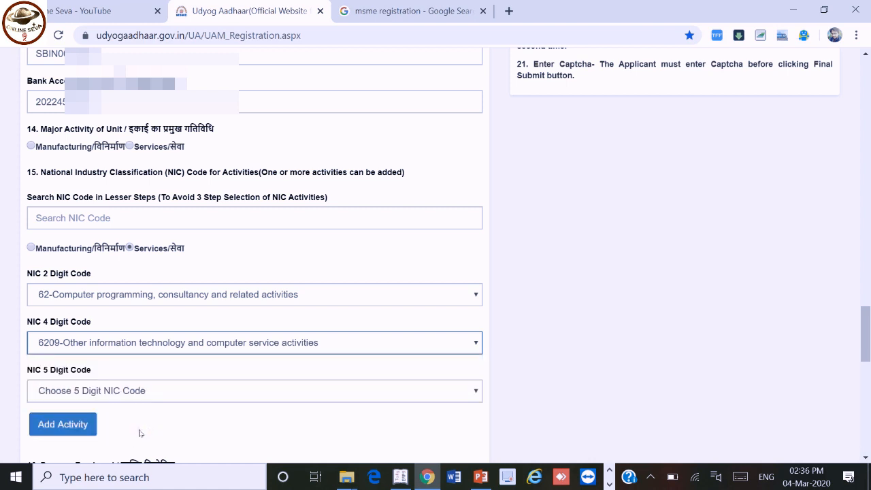
pyautogui.click(164, 385)
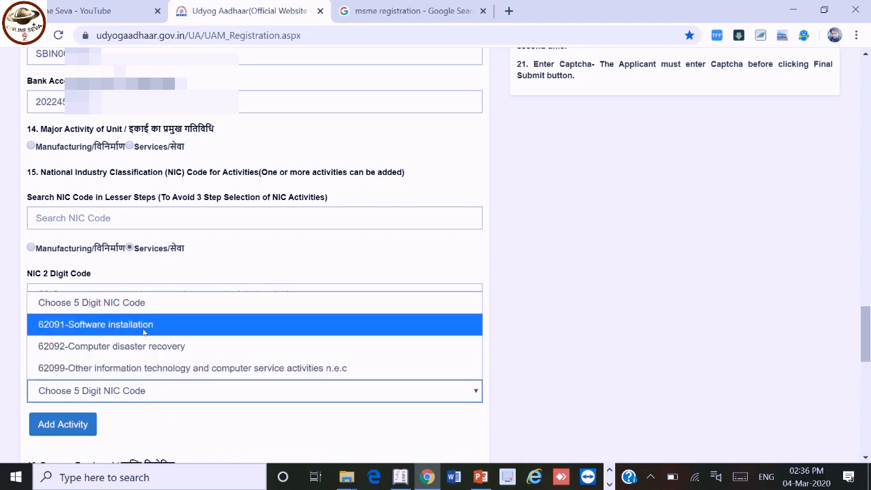
pyautogui.click(171, 372)
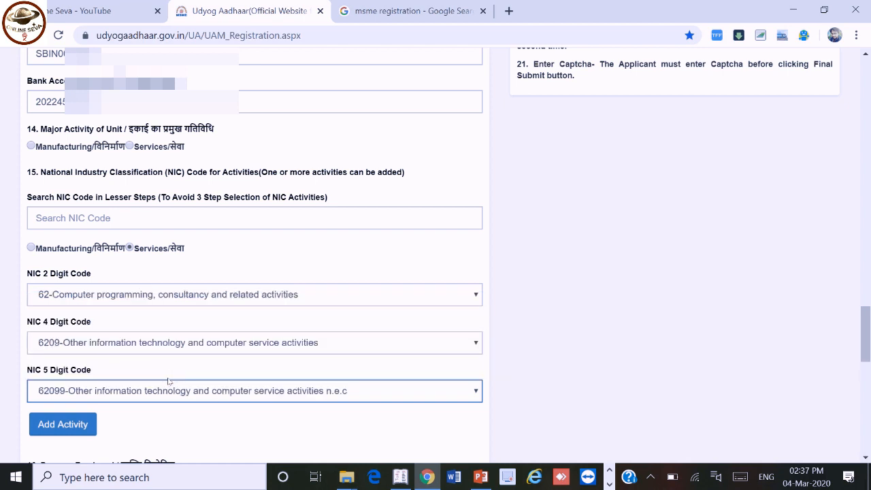
pyautogui.click(152, 419)
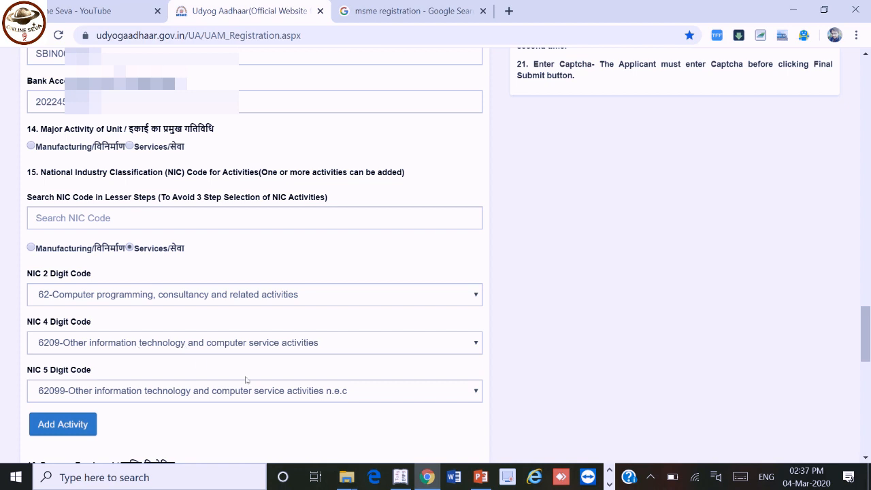
pyautogui.click(218, 428)
pyautogui.scroll(-1, 217, 428)
pyautogui.scroll(-2, 129, 265)
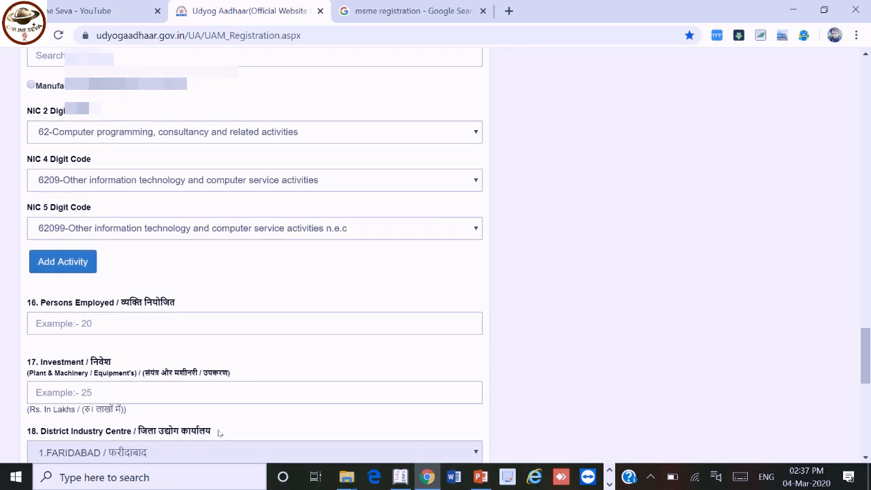
# - Add the 62/6209/62099 Services activity as a row in the activity table
pyautogui.click(63, 264)
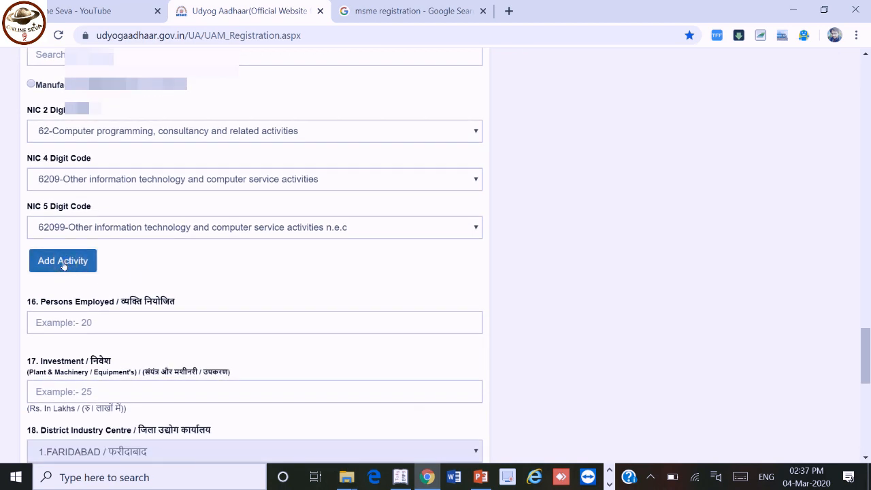
pyautogui.click(187, 353)
pyautogui.scroll(-3, 188, 353)
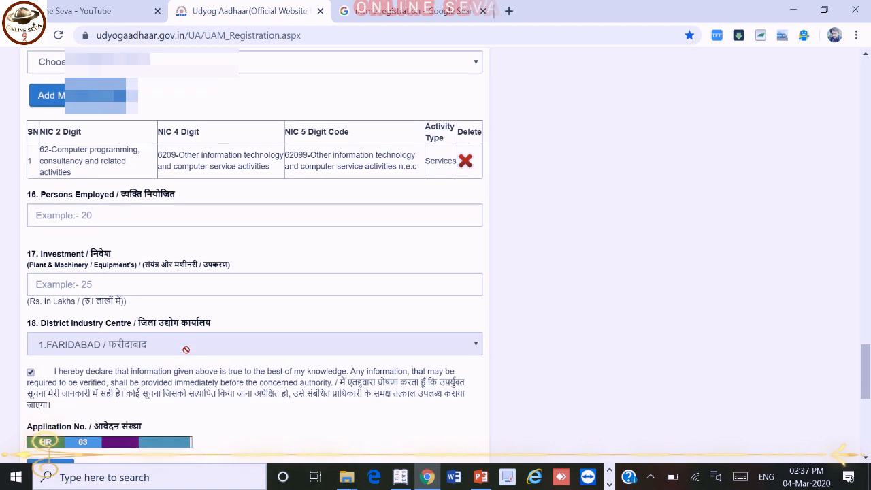
# - Record 1 person employed and an investment of 3 lakh
pyautogui.click(61, 189)
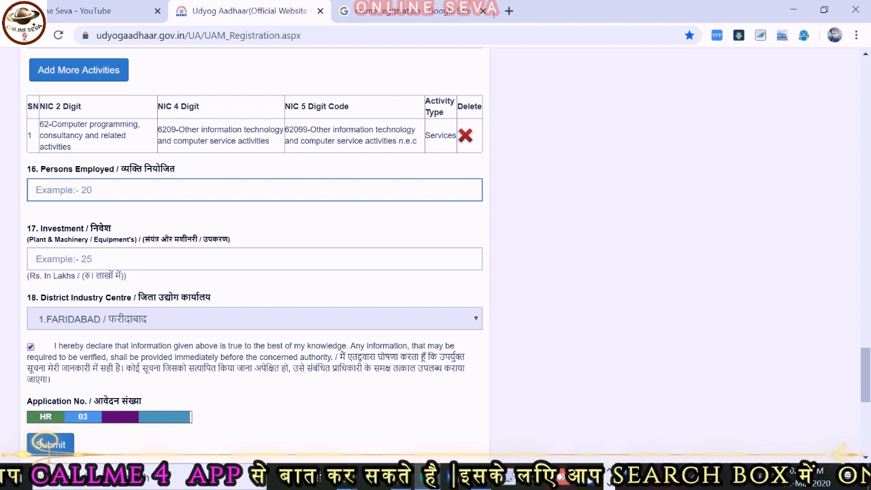
pyautogui.write('1')
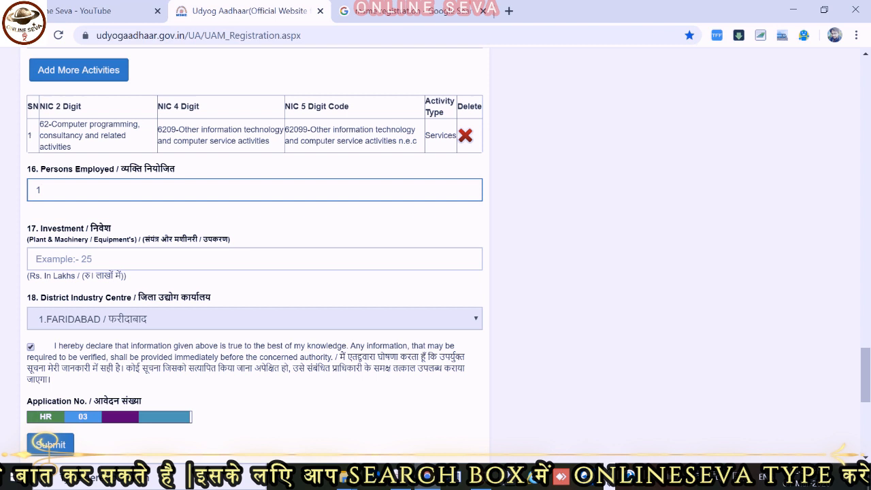
pyautogui.click(47, 258)
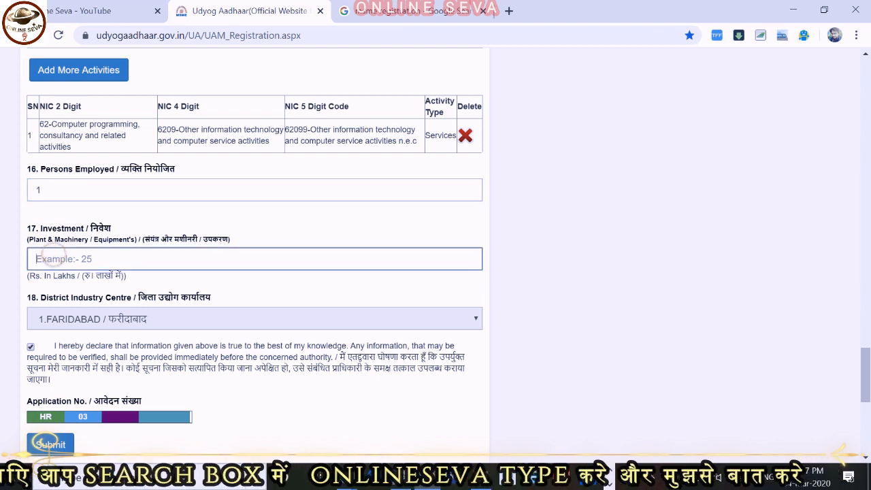
pyautogui.write('2')
pyautogui.click(20, 282)
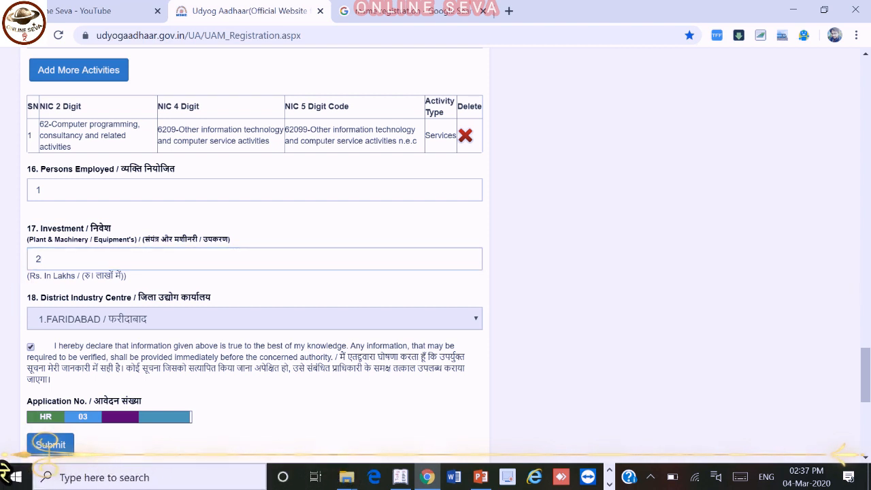
pyautogui.click(41, 258)
pyautogui.press('BackSpace')
pyautogui.write('3')
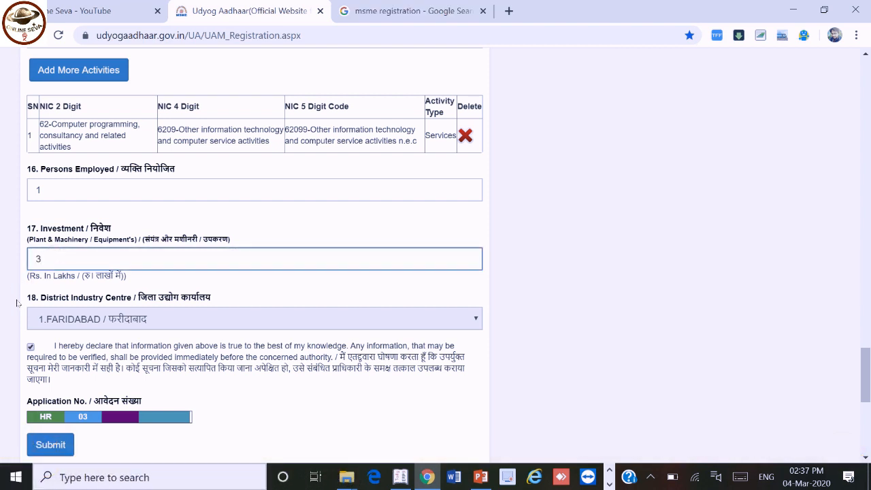
pyautogui.click(24, 298)
pyautogui.scroll(-3, 23, 300)
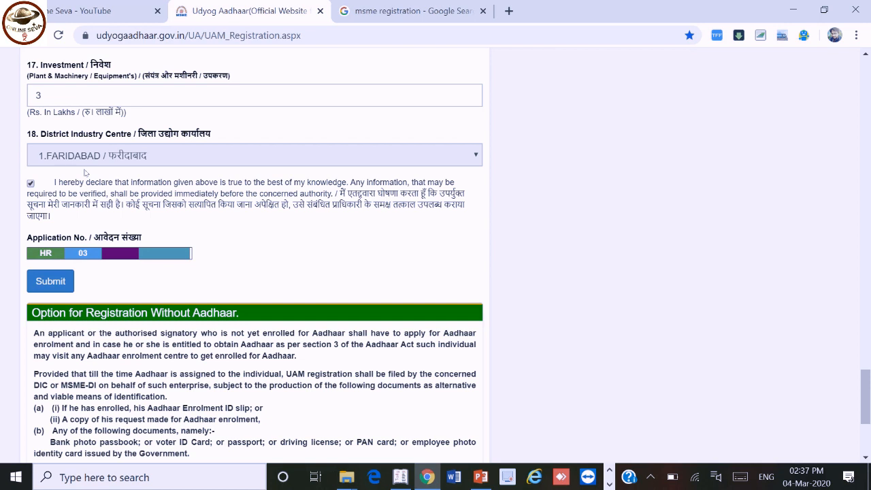
# - Set the major activity to Services, submit the form and confirm the data is correct
pyautogui.click(57, 283)
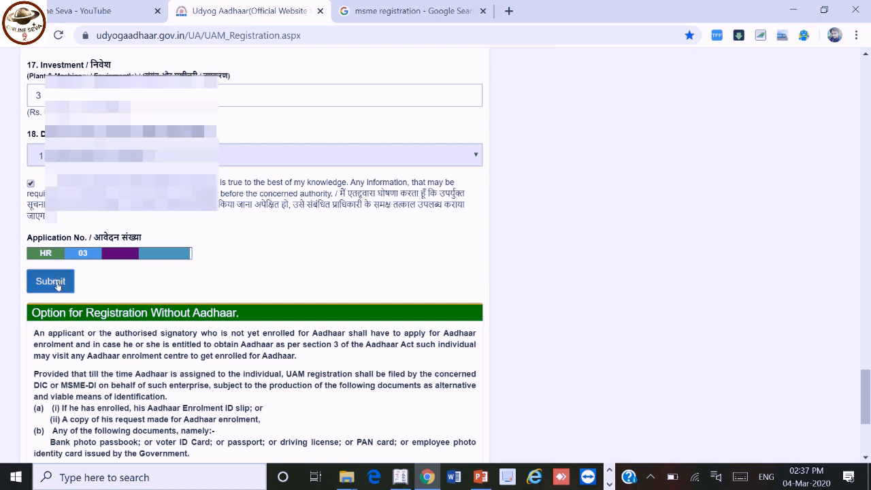
pyautogui.click(128, 257)
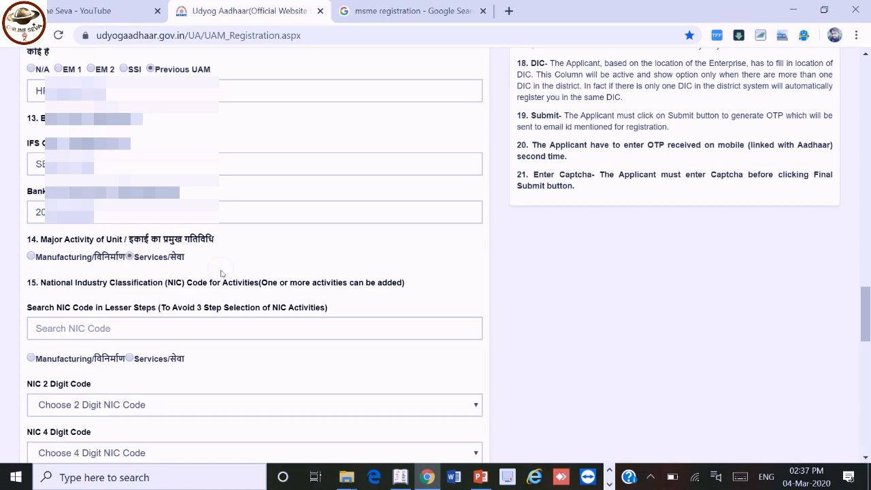
pyautogui.scroll(-5, 221, 273)
pyautogui.scroll(-5, 221, 273)
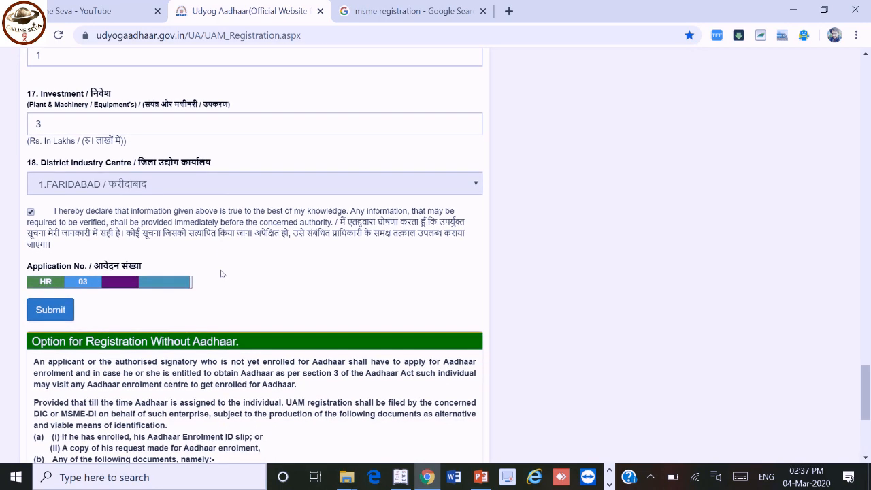
pyautogui.click(34, 204)
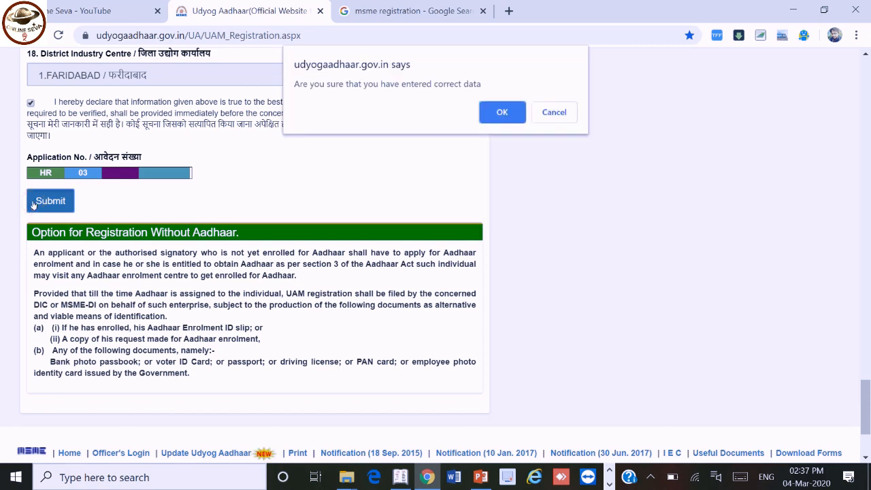
pyautogui.click(498, 110)
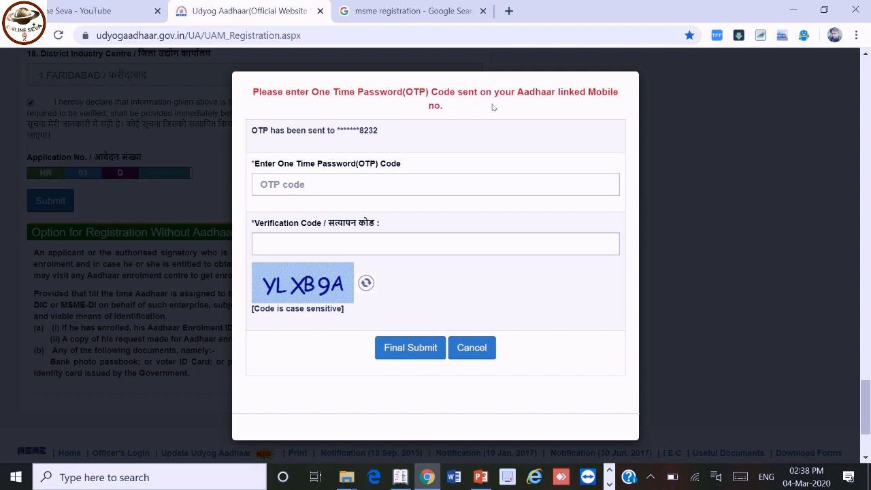
# - Enter the received OTP and verification code, then confirm the final submission
pyautogui.click(333, 187)
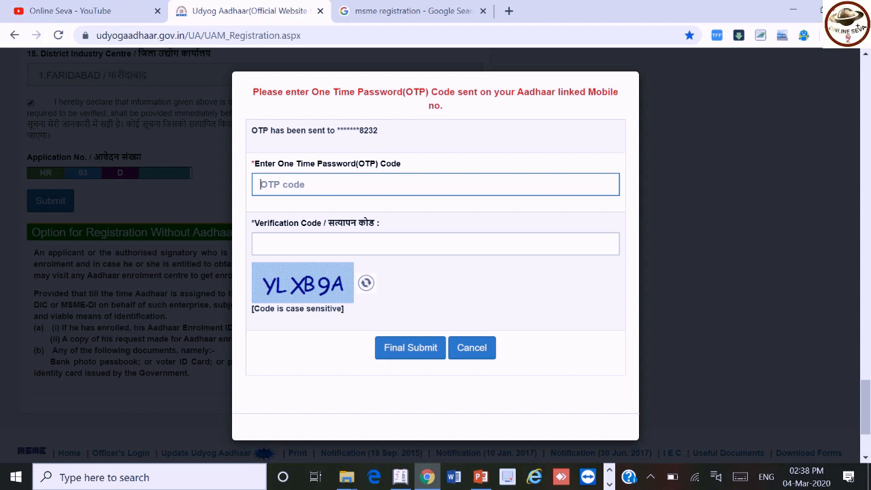
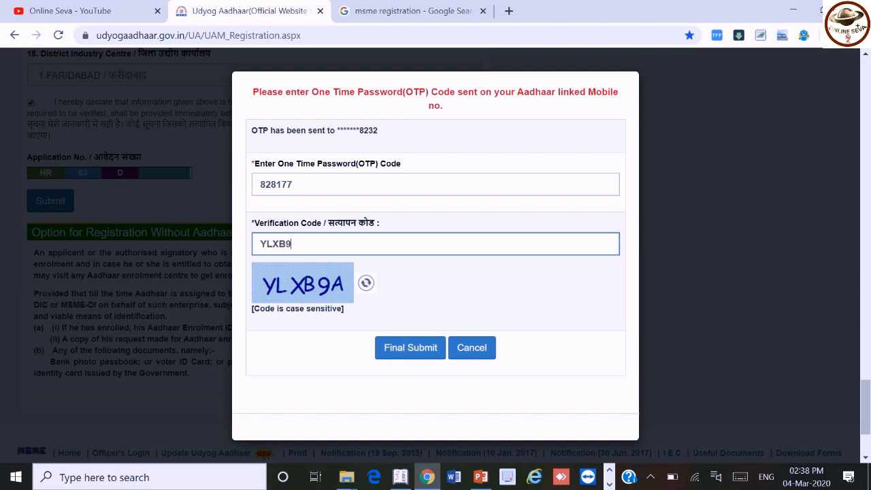
pyautogui.click(405, 348)
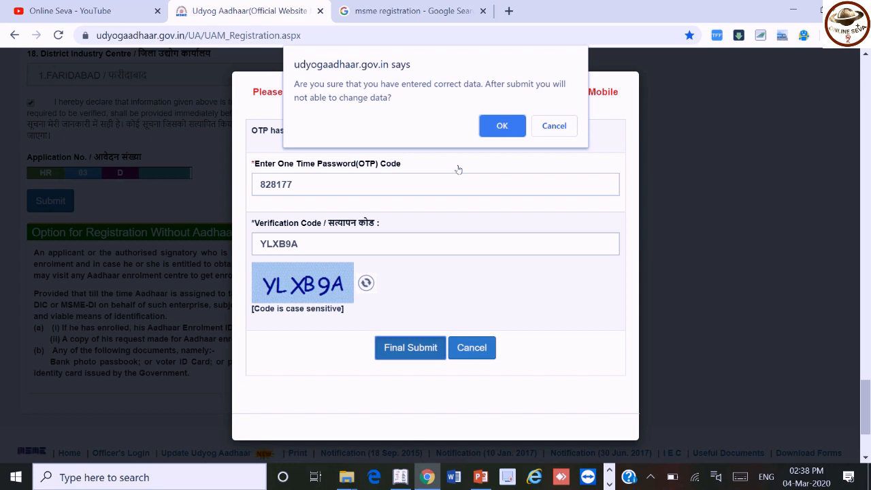
pyautogui.click(500, 130)
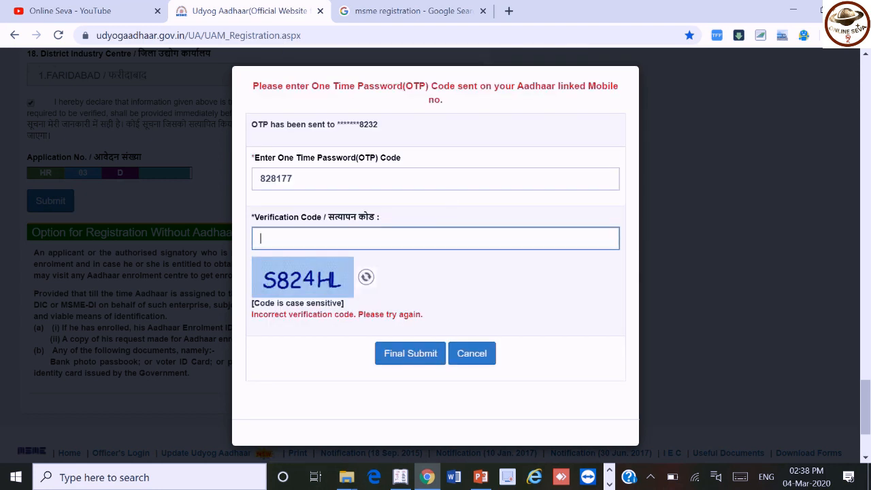
# - Enter the refreshed verification code and confirm the final submission again
pyautogui.click(311, 238)
pyautogui.write('S82')
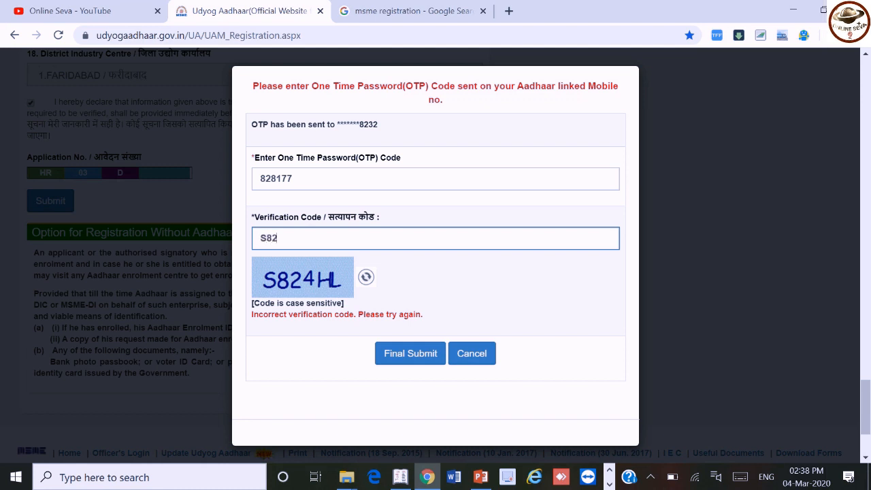
pyautogui.write('4HL')
pyautogui.click(397, 350)
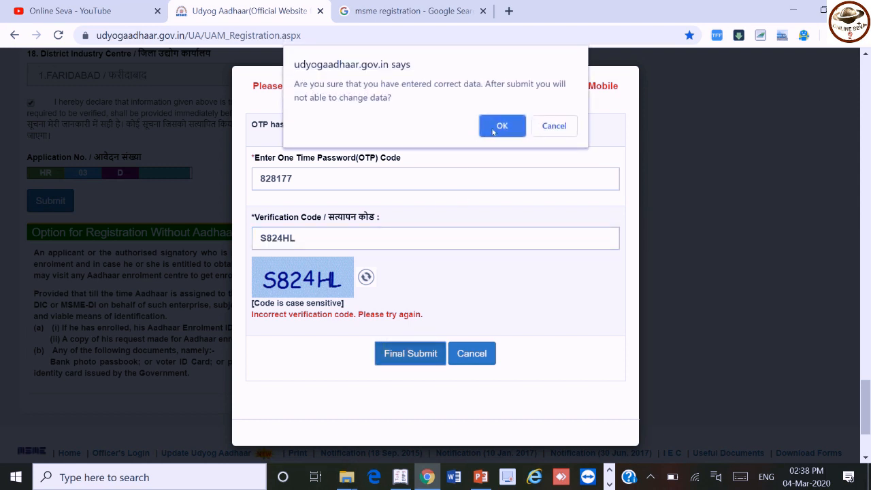
pyautogui.click(493, 129)
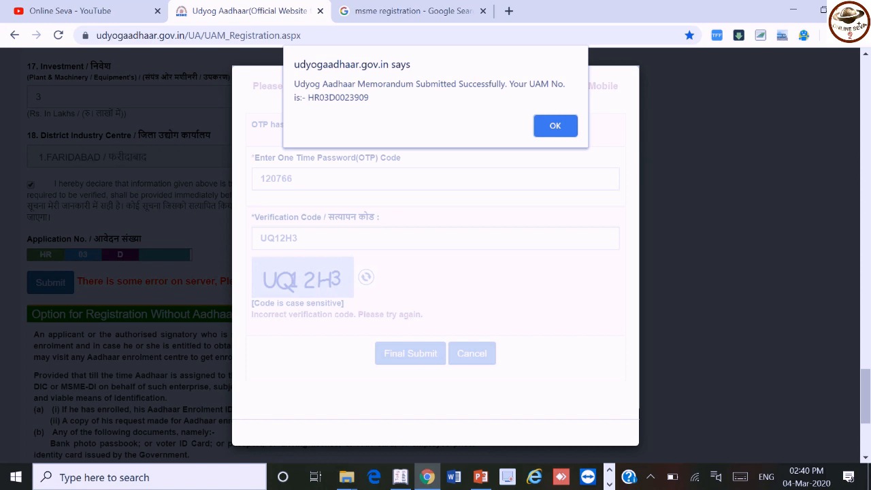
# - Select the issued UAM number, then dismiss the success alert to reach the print page
pyautogui.moveTo(307, 97); pyautogui.dragTo(369, 97)
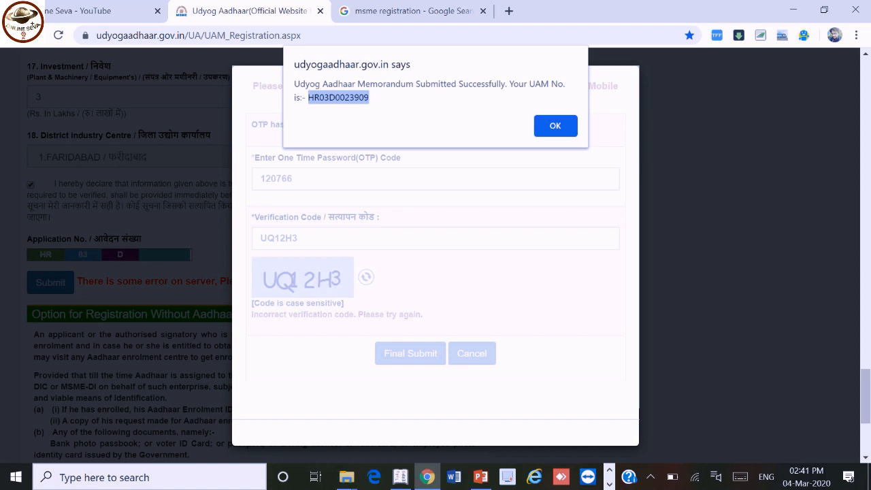
pyautogui.click(544, 130)
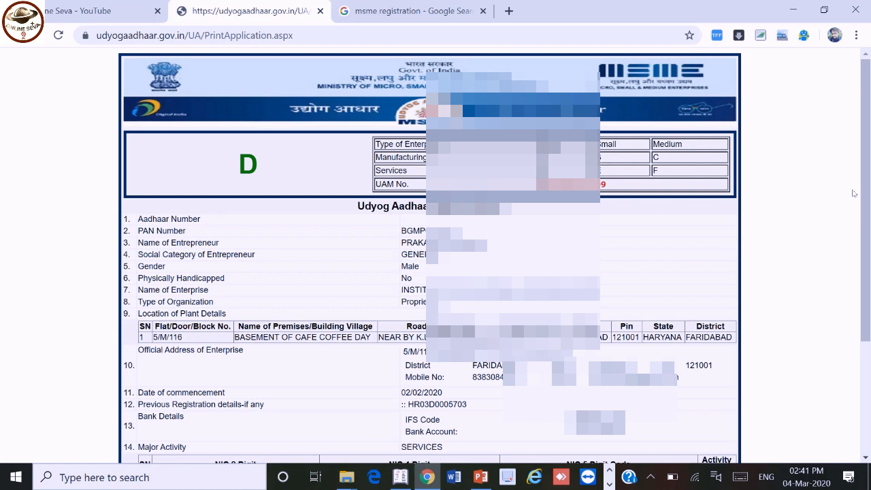
pyautogui.moveTo(867, 195)
pyautogui.mouseDown()
pyautogui.moveTo(862, 297)
pyautogui.moveTo(868, 206)
pyautogui.mouseUp()
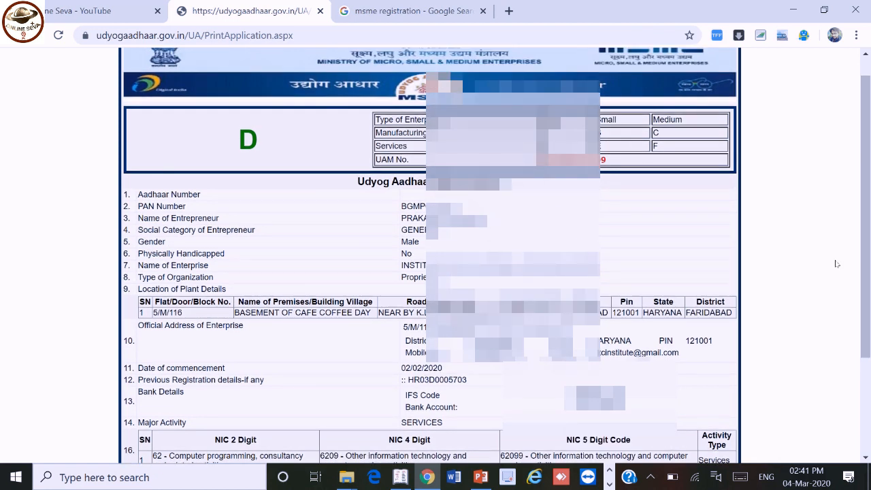
pyautogui.moveTo(864, 245); pyautogui.dragTo(868, 349)
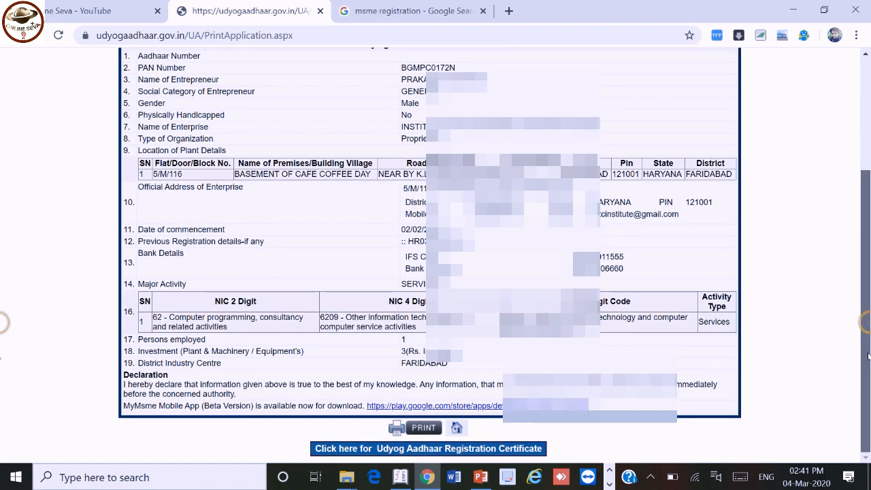
pyautogui.moveTo(868, 325); pyautogui.dragTo(867, 149)
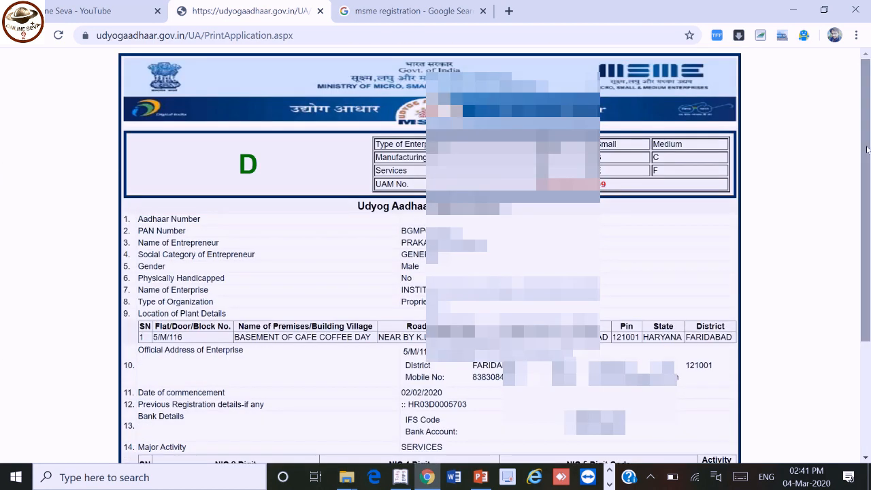